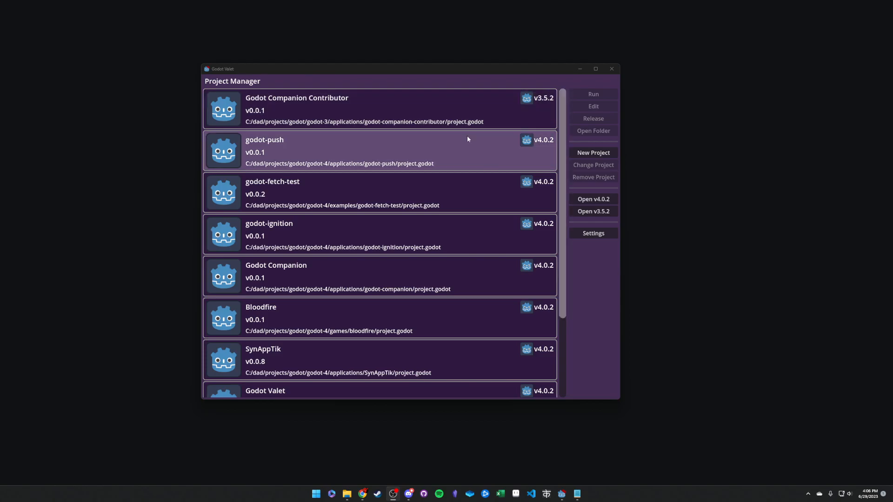
# Review the release settings of the SynAppTik project, then close the Release Manager and quit Godot Valet.
pyautogui.click(310, 361)
pyautogui.click(581, 119)
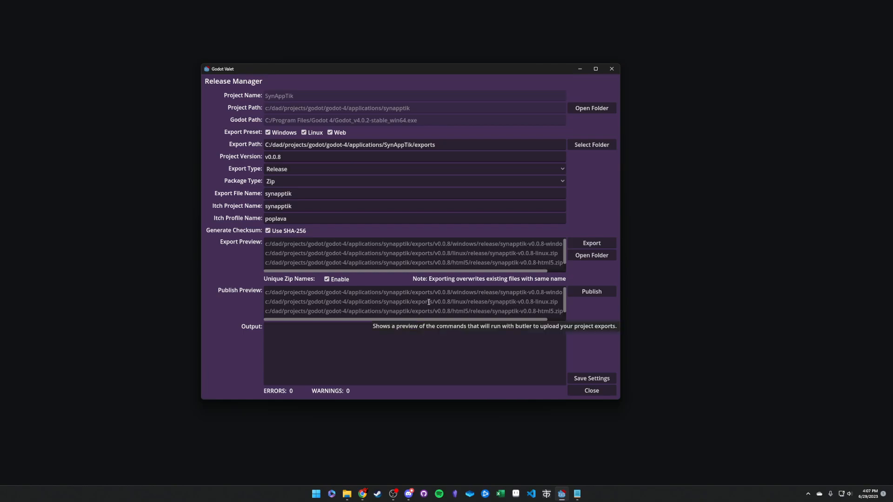
pyautogui.click(592, 392)
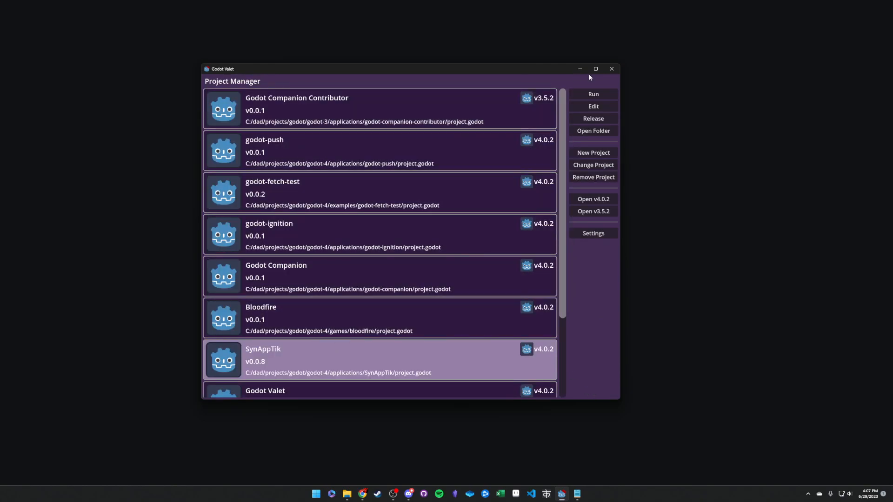
pyautogui.click(613, 69)
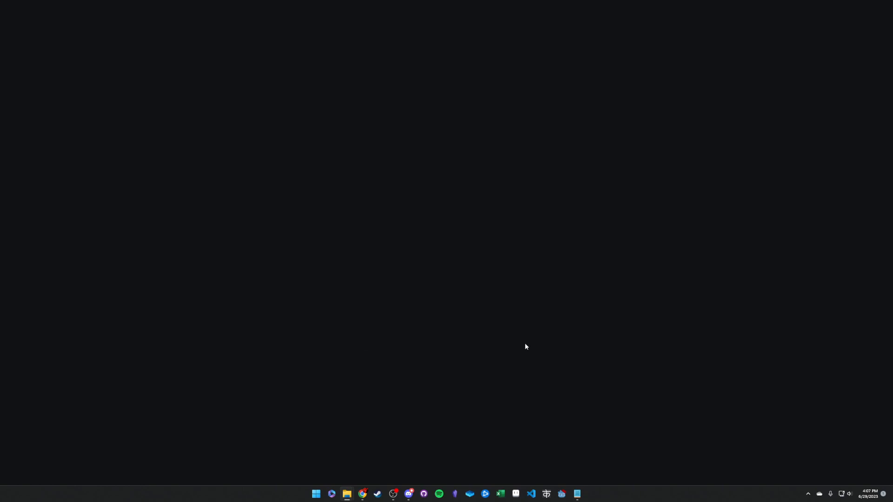
# Switch to Chrome and examine the version label of the Windows download on the SynAppTik itch.io page.
pyautogui.moveTo(363, 494)
pyautogui.click(362, 494)
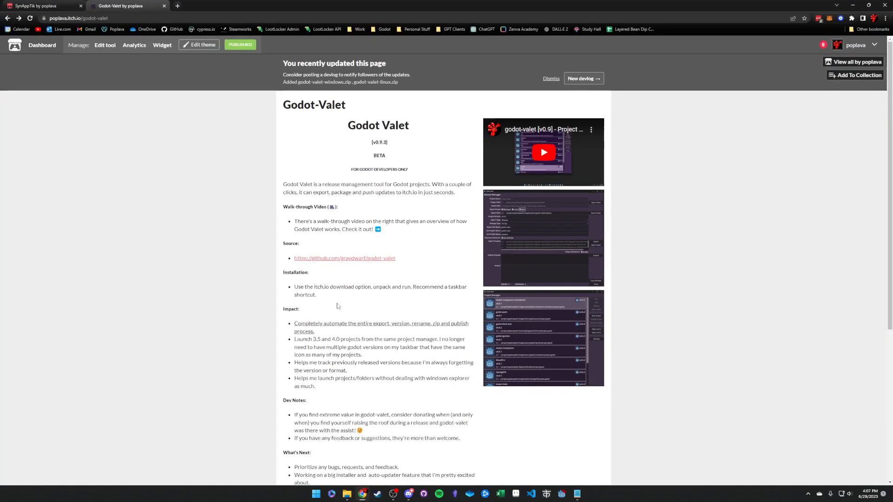
pyautogui.click(68, 7)
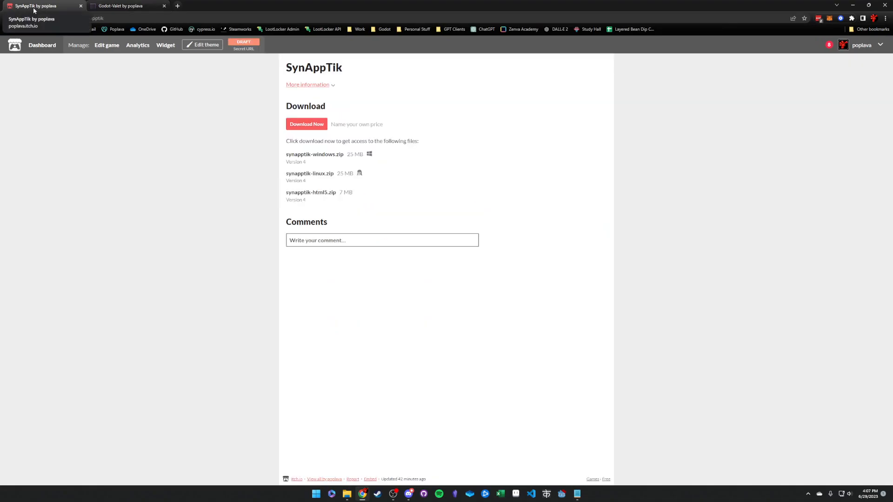
pyautogui.moveTo(310, 162); pyautogui.dragTo(280, 164)
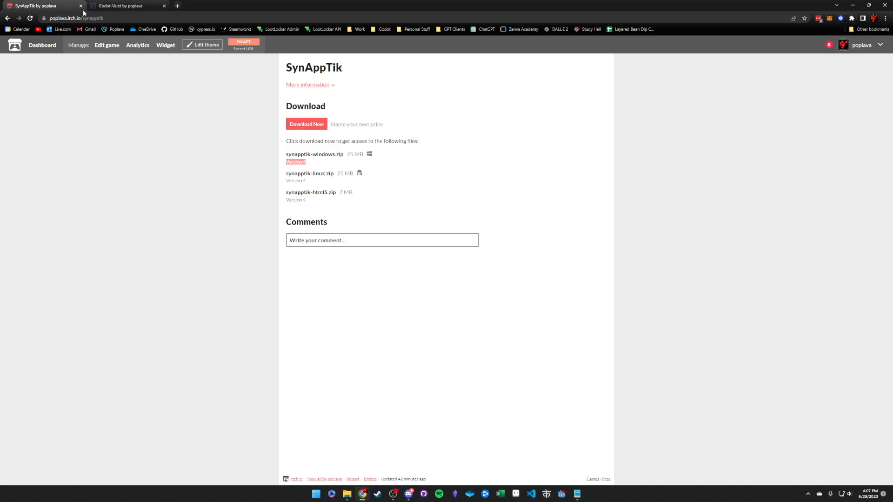
# Examine the Godot-Valet itch.io page's address and its GitHub source link.
pyautogui.click(127, 6)
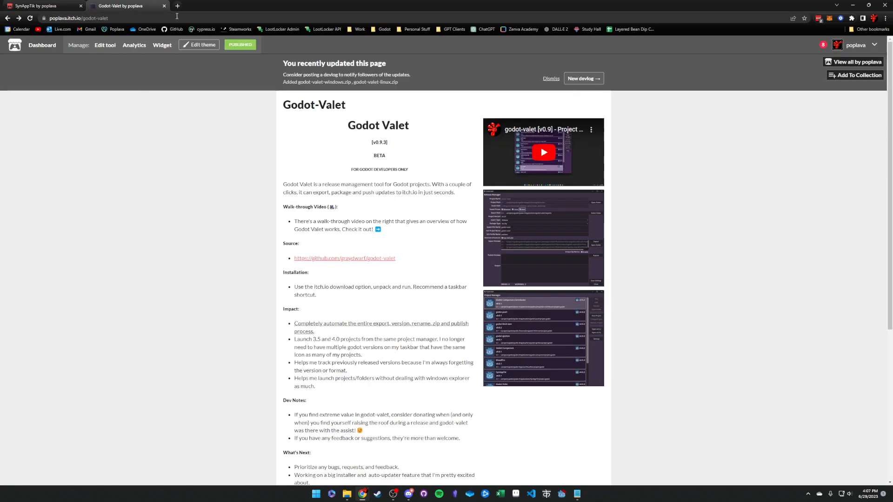
pyautogui.click(112, 18)
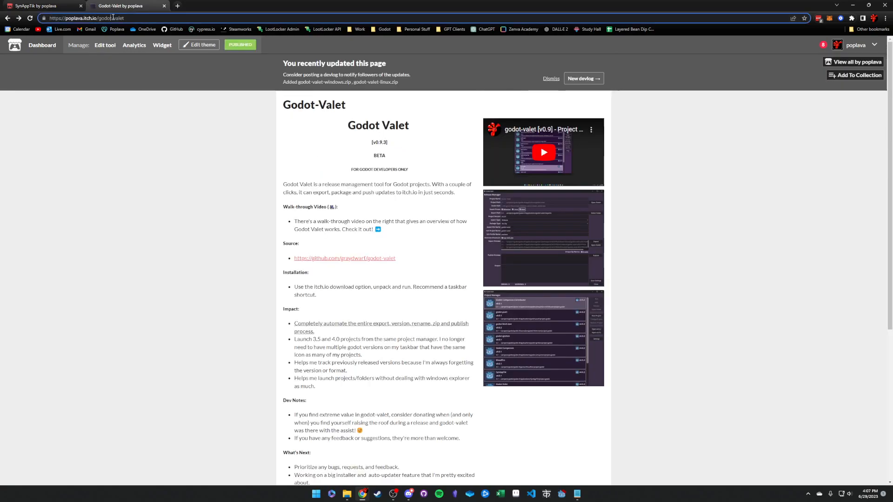
pyautogui.moveTo(124, 17); pyautogui.dragTo(97, 18)
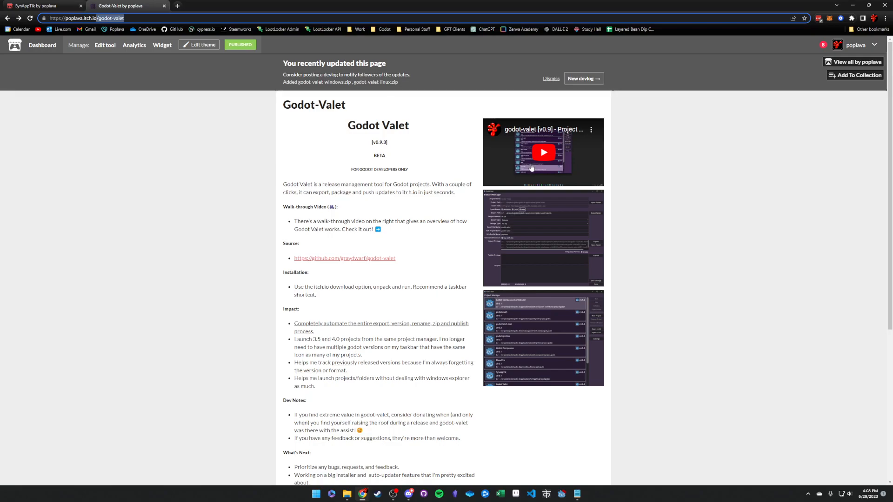
pyautogui.moveTo(422, 260); pyautogui.dragTo(295, 259)
pyautogui.click(313, 252)
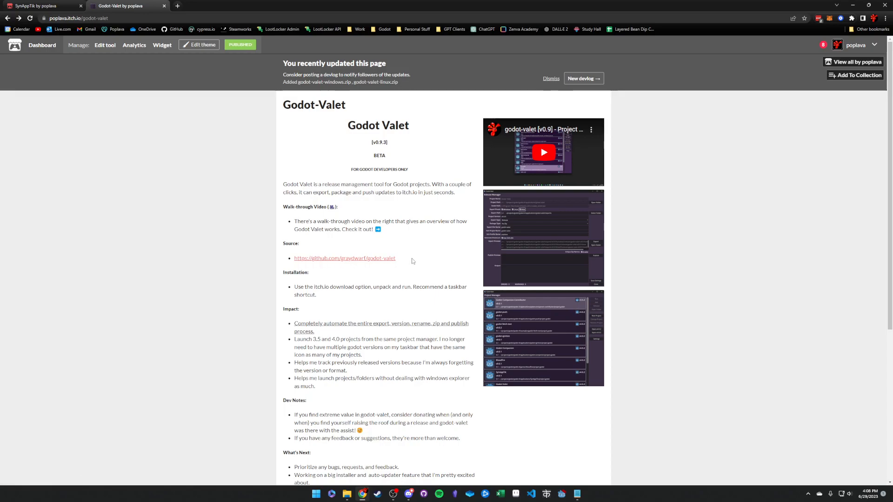
# Download godot-valet-windows.zip from the Godot-Valet page into the demo-godot-valet folder and open the archive.
pyautogui.scroll(-1, 428, 270)
pyautogui.scroll(-5, 428, 270)
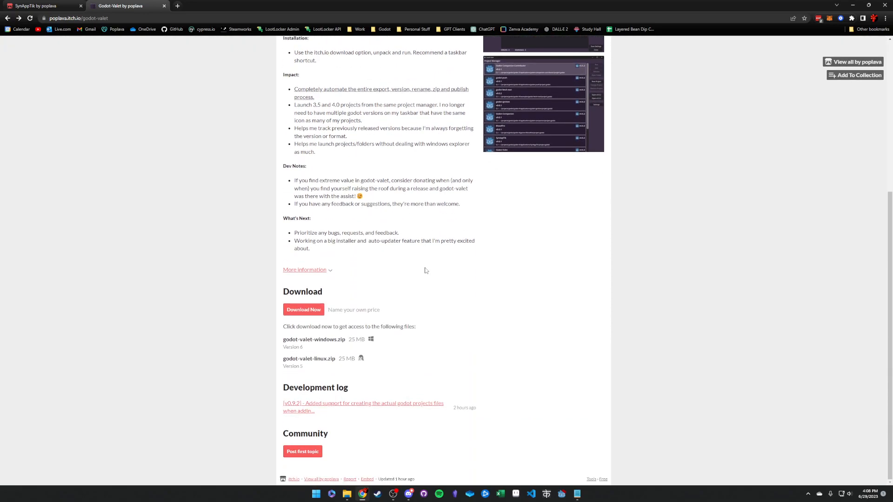
pyautogui.click(300, 308)
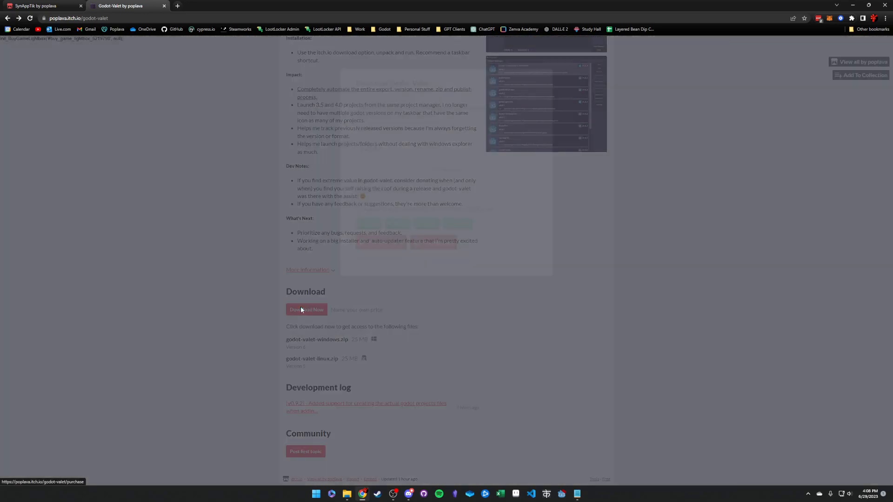
pyautogui.click(377, 122)
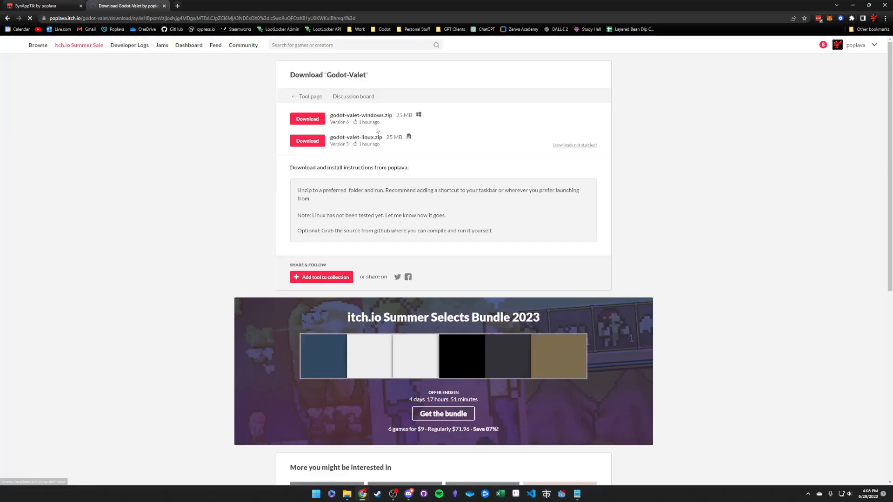
pyautogui.click(306, 121)
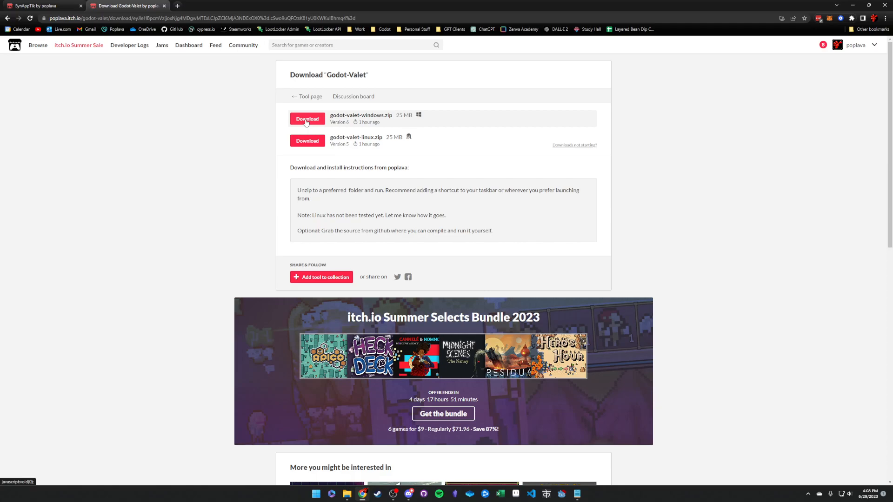
pyautogui.click(305, 121)
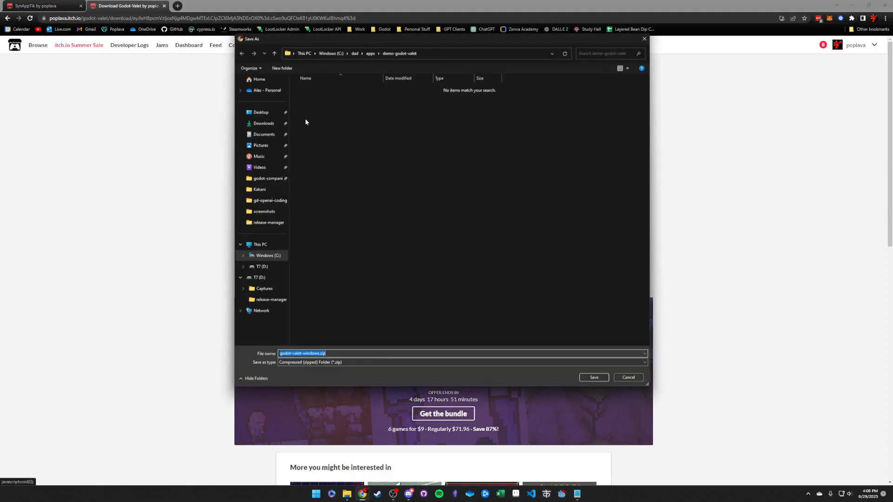
pyautogui.click(596, 379)
pyautogui.click(31, 476)
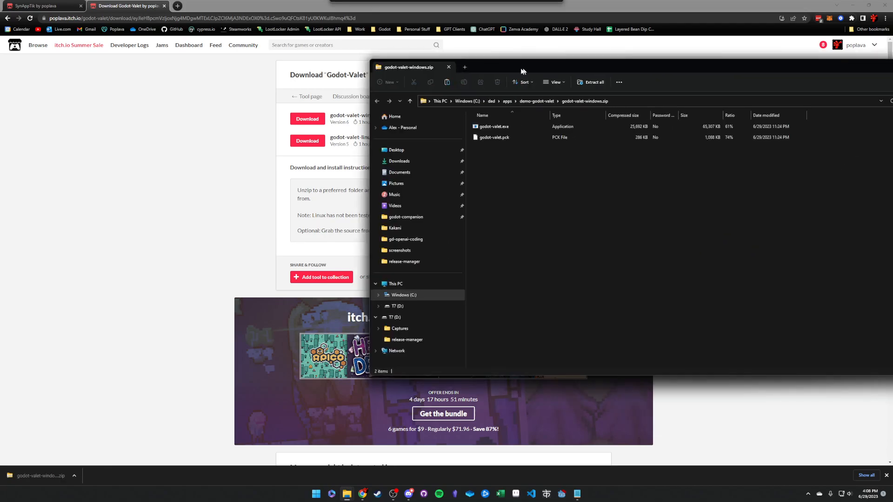
# Copy godot-valet.exe and godot-valet.pck from the archive into the demo-godot-valet folder and delete the zip file.
pyautogui.moveTo(521, 68); pyautogui.dragTo(305, 117)
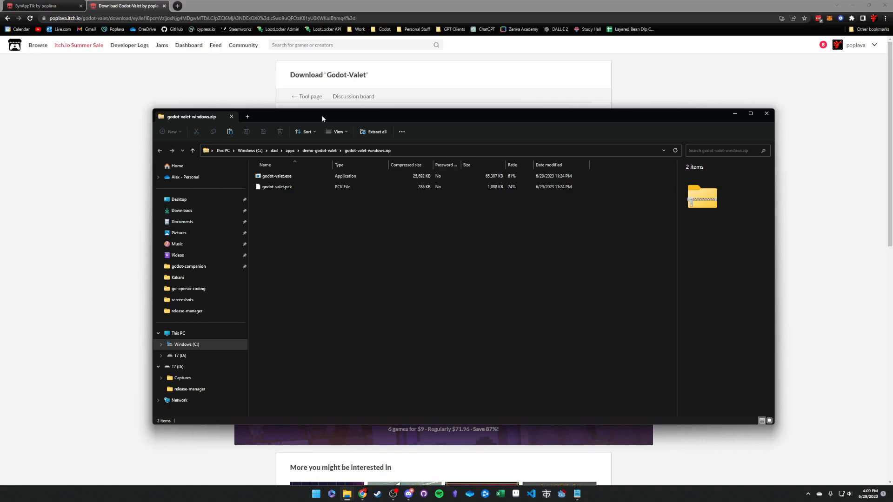
pyautogui.moveTo(321, 118); pyautogui.dragTo(561, 93)
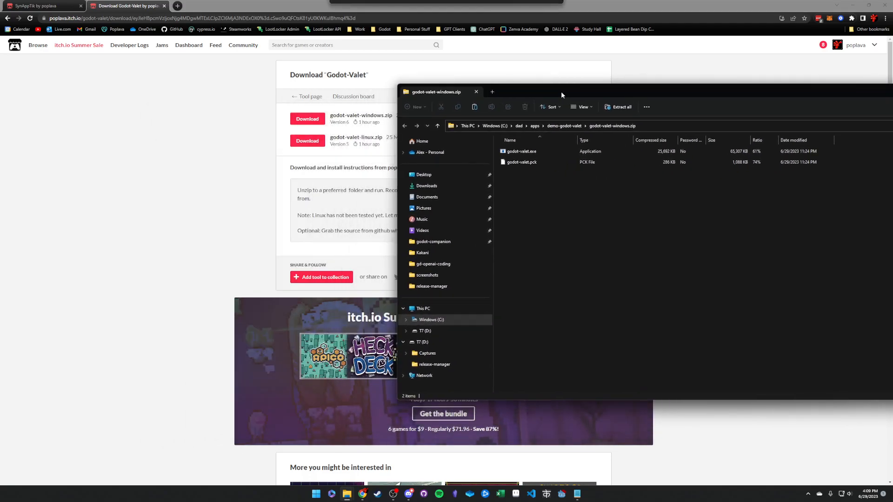
pyautogui.moveTo(536, 176); pyautogui.dragTo(512, 145)
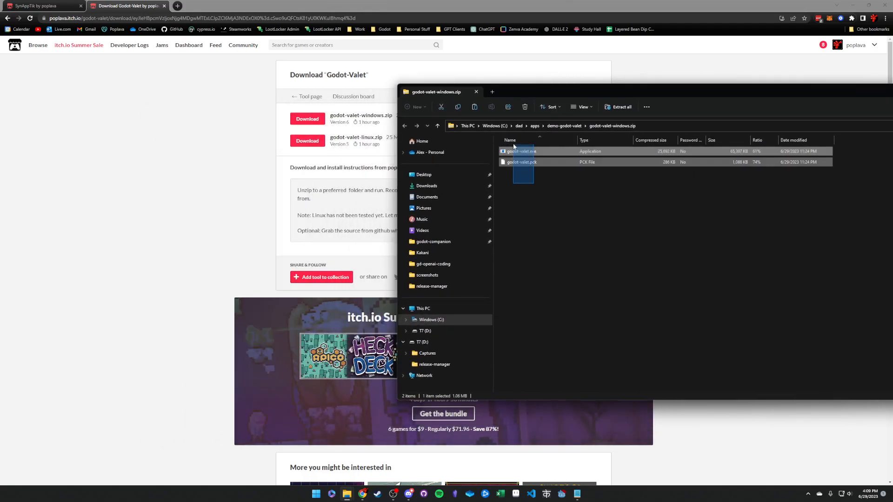
pyautogui.click(564, 125)
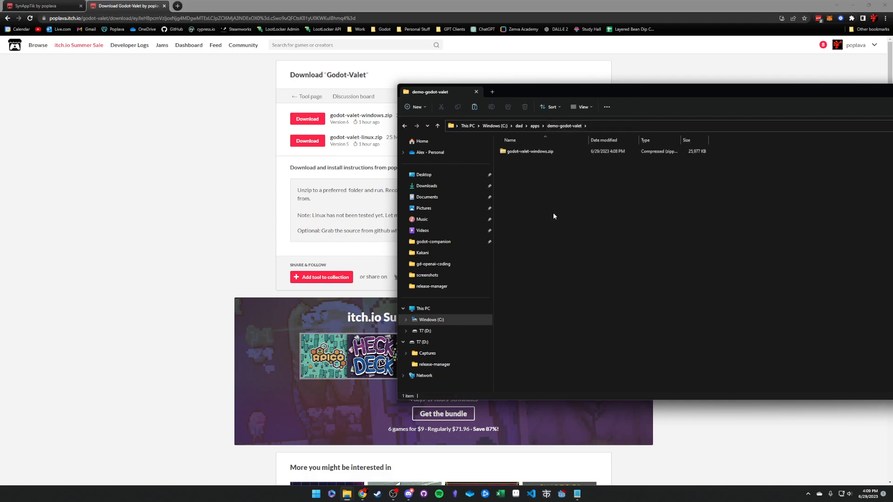
pyautogui.hotkey('ctrl', 'v')
pyautogui.click(527, 174)
pyautogui.press('Delete')
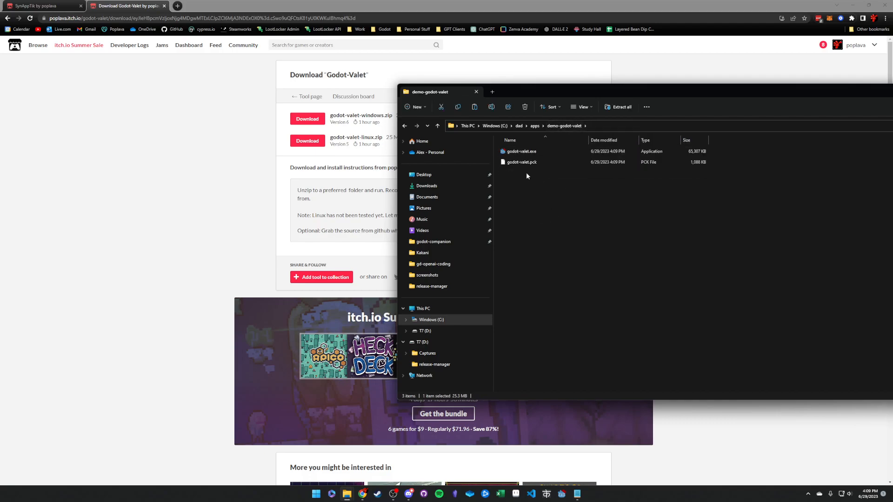
# Pin godot-valet.exe to the taskbar, launch it from there and close the demo-godot-valet folder window.
pyautogui.moveTo(548, 93); pyautogui.dragTo(325, 90)
pyautogui.moveTo(293, 149); pyautogui.dragTo(599, 495)
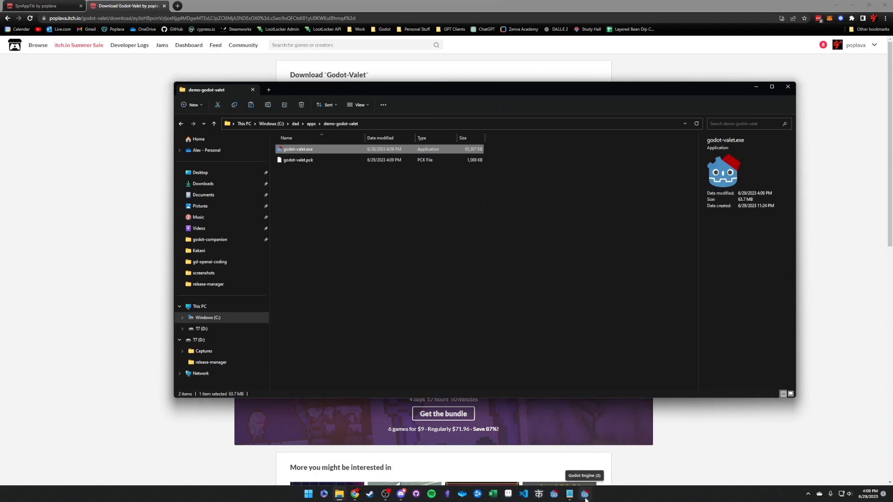
pyautogui.click(584, 496)
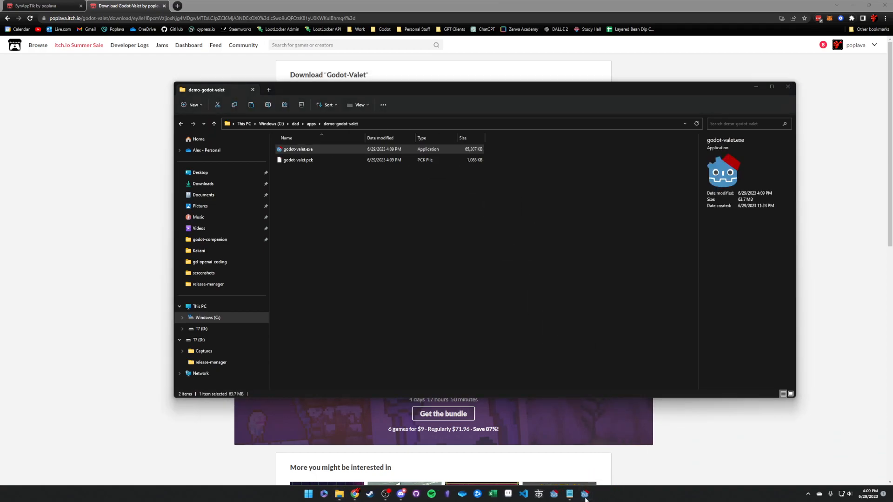
pyautogui.click(787, 87)
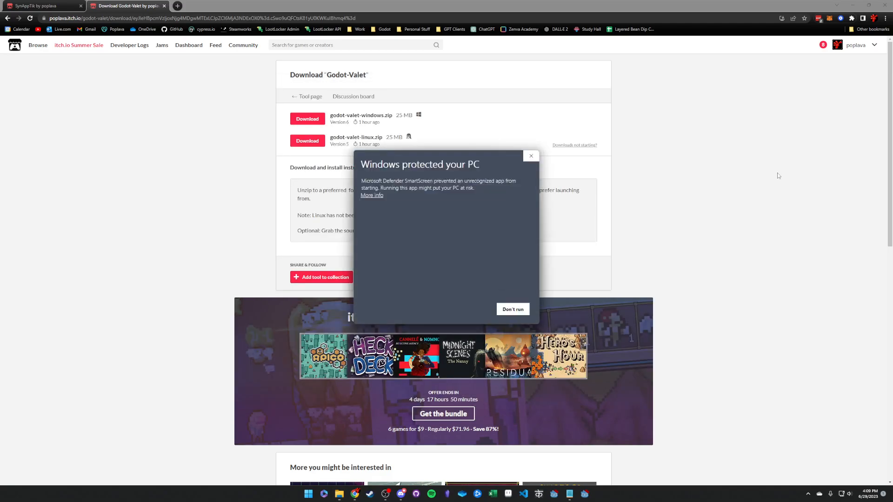
# Allow godot-valet.exe to run anyway despite the SmartScreen block.
pyautogui.click(371, 196)
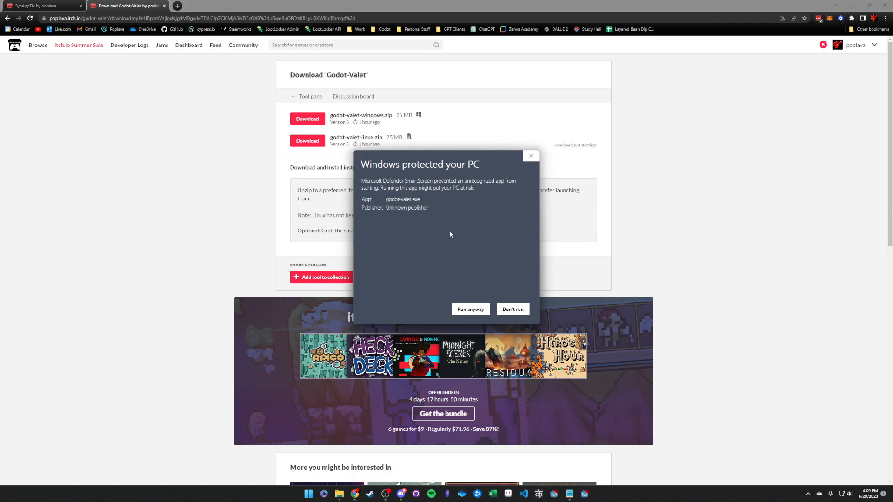
pyautogui.click(466, 313)
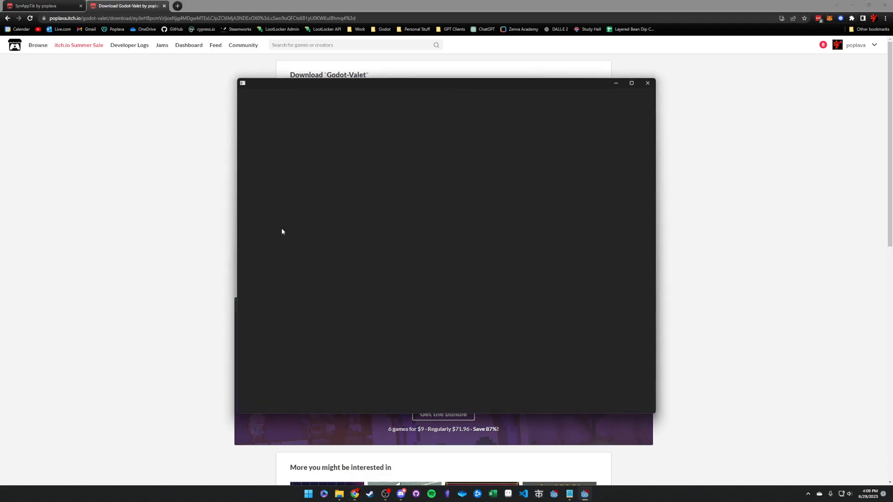
pyautogui.moveTo(372, 83)
pyautogui.mouseDown()
pyautogui.moveTo(437, 81)
pyautogui.moveTo(377, 102)
pyautogui.moveTo(367, 99)
pyautogui.moveTo(366, 81)
pyautogui.mouseUp()
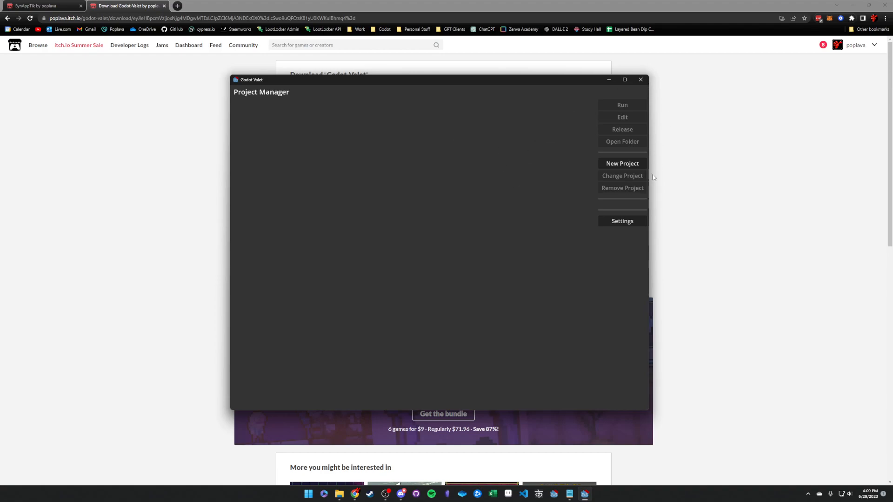
# Change the application's background color to dark purple, hex 430140, in the settings and save it.
pyautogui.click(621, 222)
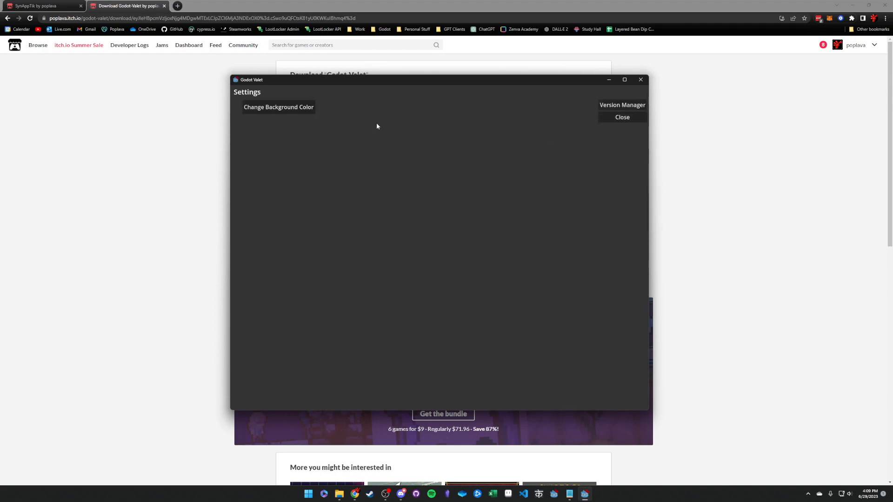
pyautogui.click(251, 107)
pyautogui.moveTo(469, 190); pyautogui.dragTo(468, 180)
pyautogui.click(461, 172)
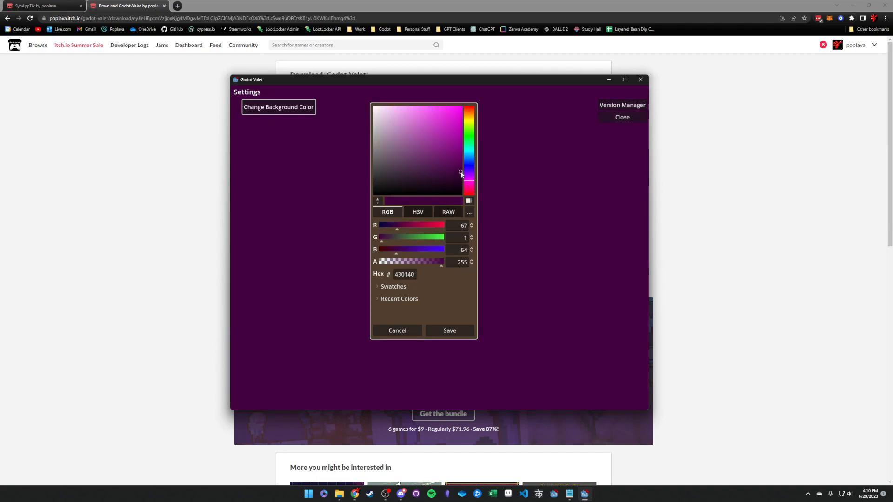
pyautogui.click(437, 329)
# In the version manager, start a new version with its path set to Godot_v3.5.2-stable_win64.exe in C:/Program Files/Godot 3.5.2.
pyautogui.click(625, 105)
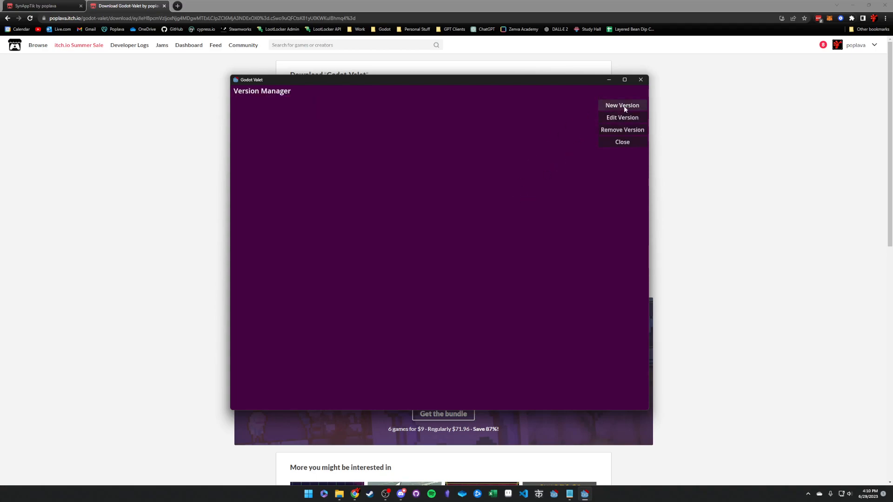
pyautogui.click(624, 106)
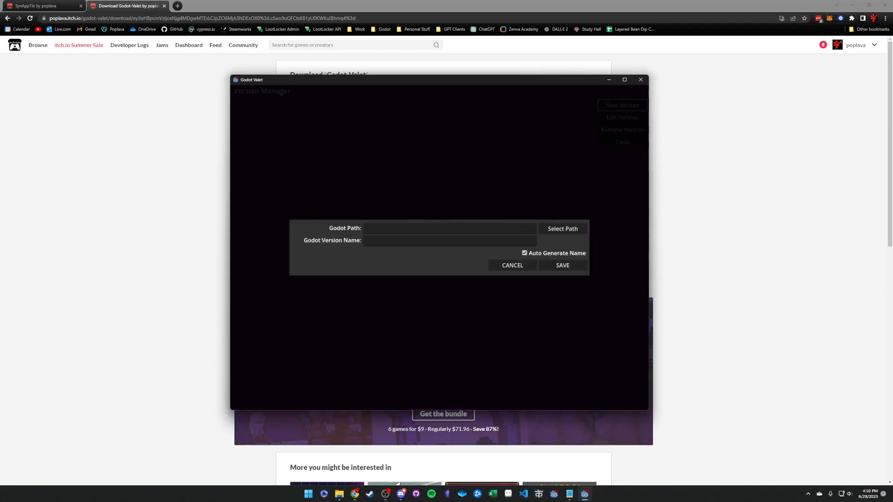
pyautogui.hotkey('alt', 'Tab')
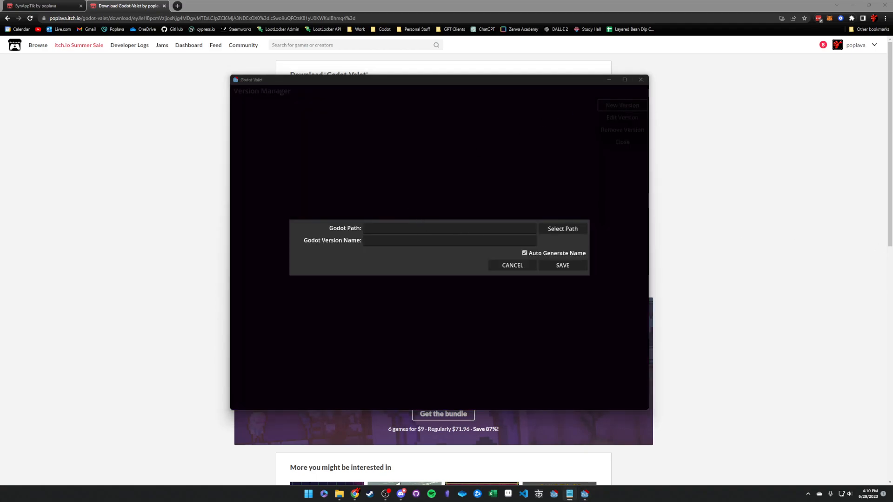
pyautogui.click(556, 230)
pyautogui.doubleClick(459, 162)
pyautogui.write('C:/Program Files/Godot 3.5.2/')
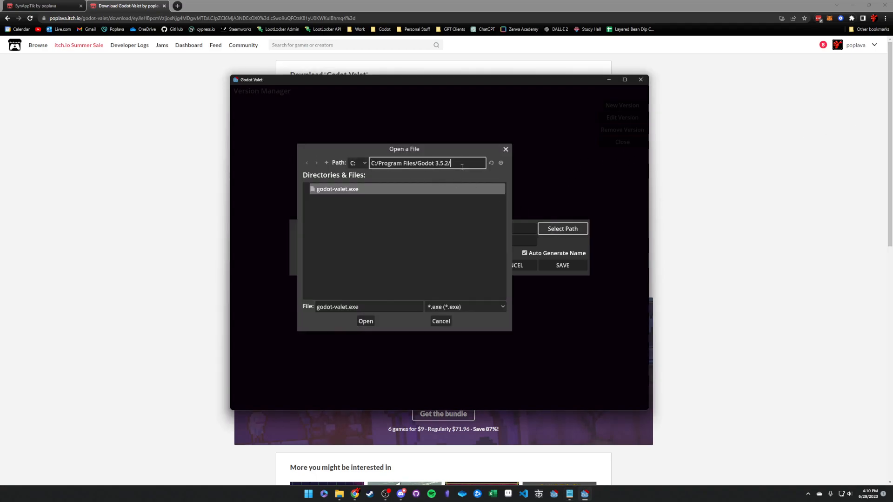
pyautogui.press('Return')
pyautogui.click(397, 188)
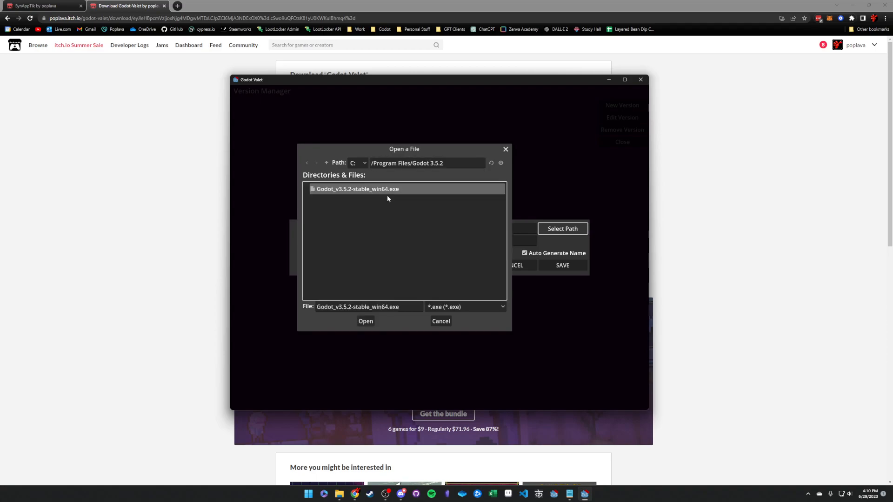
pyautogui.click(365, 322)
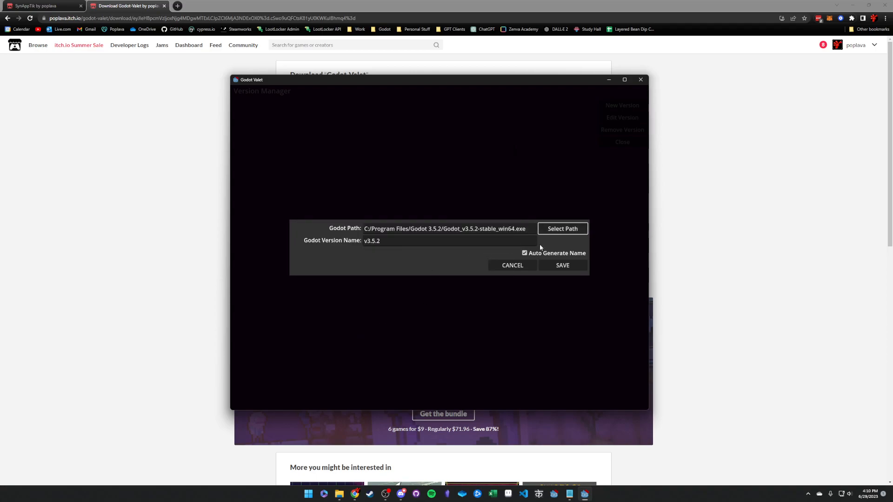
# Compare the auto-generated version name with the version number in the executable's path and save the version as v3.5.2.
pyautogui.moveTo(417, 244); pyautogui.dragTo(354, 244)
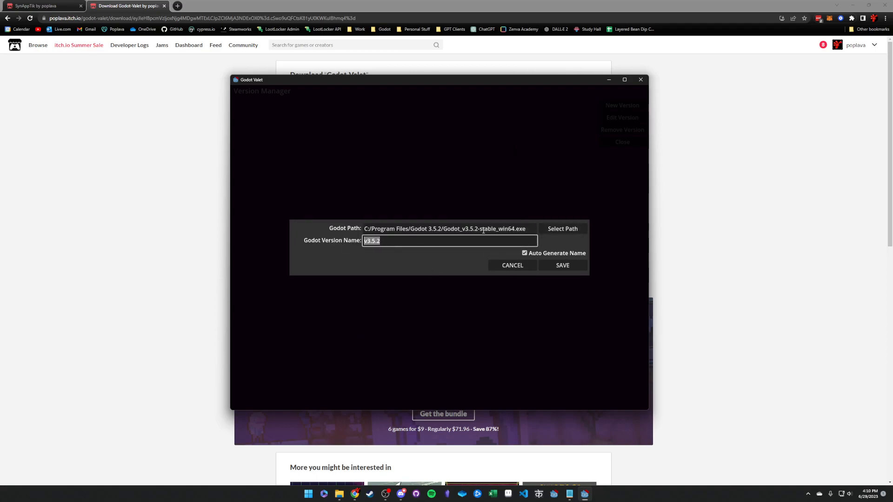
pyautogui.moveTo(478, 230); pyautogui.dragTo(461, 230)
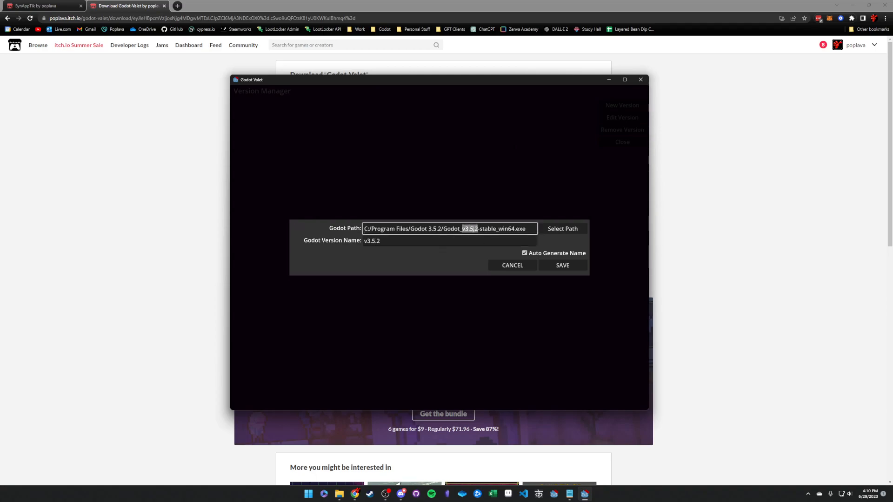
pyautogui.click(393, 242)
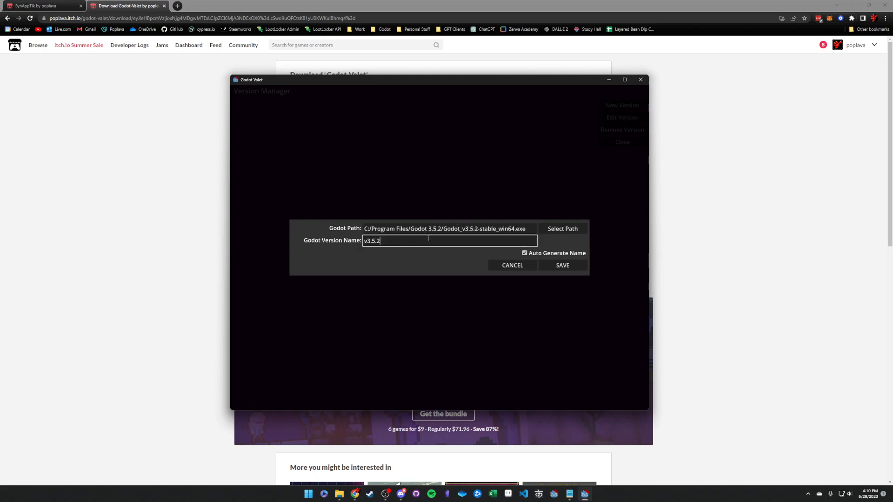
pyautogui.click(392, 242)
pyautogui.moveTo(392, 241); pyautogui.dragTo(371, 243)
pyautogui.click(393, 243)
pyautogui.click(563, 266)
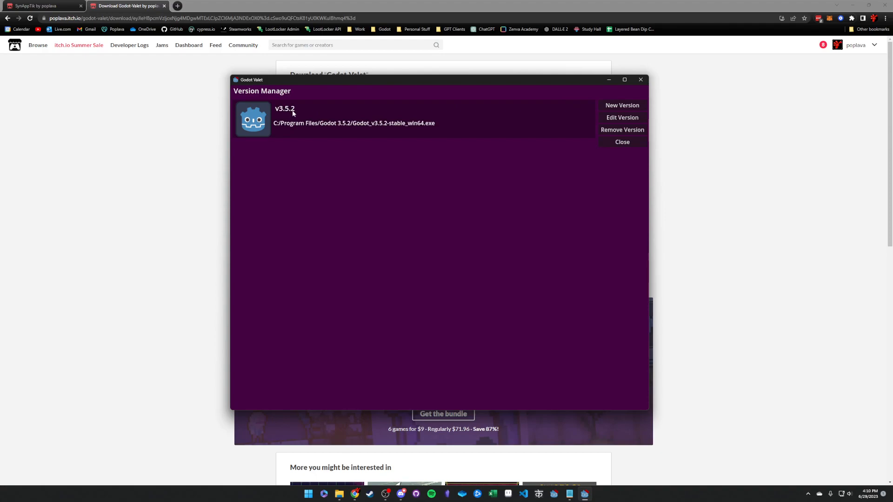
# Add another version using Godot_v4.0.2-stable_win64.exe from /Program Files/Godot 4, keeping the auto-generated name.
pyautogui.click(622, 105)
pyautogui.click(572, 230)
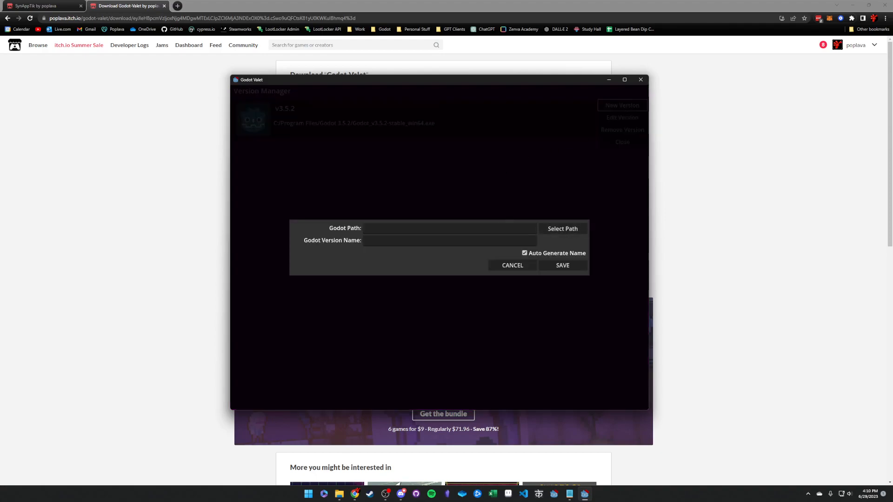
pyautogui.click(562, 229)
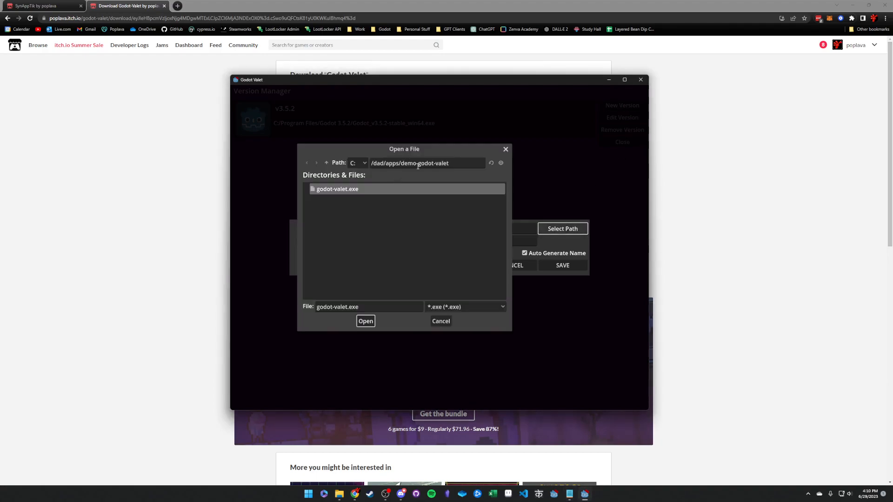
pyautogui.tripleClick(469, 164)
pyautogui.write('/Program Files/Godot 4')
pyautogui.press('Return')
pyautogui.click(378, 190)
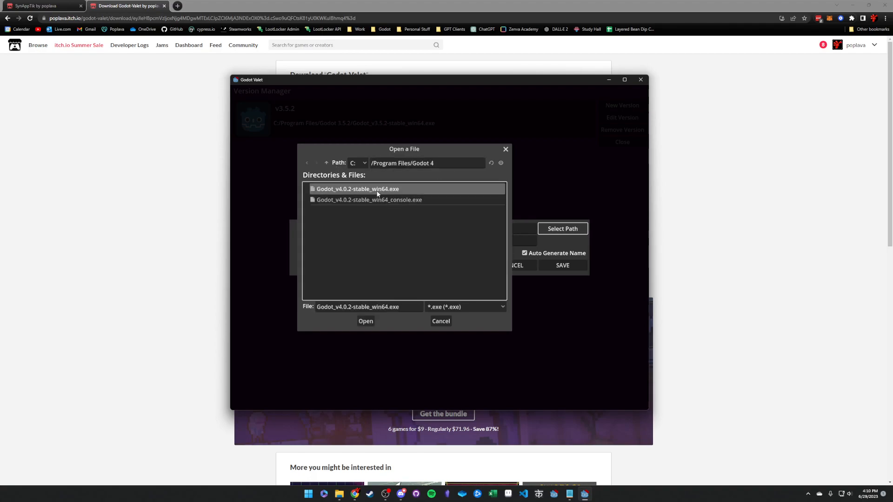
pyautogui.click(367, 320)
pyautogui.click(562, 266)
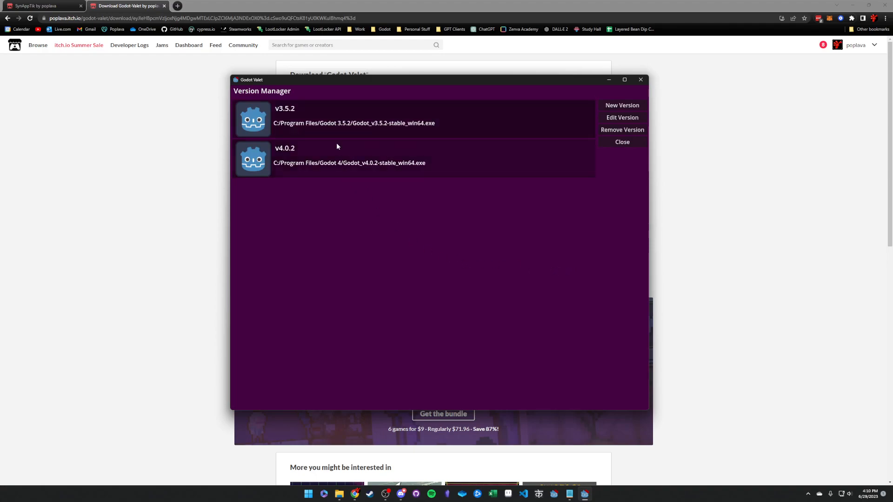
# Recheck the version list and return through the settings to the Project Manager.
pyautogui.click(630, 142)
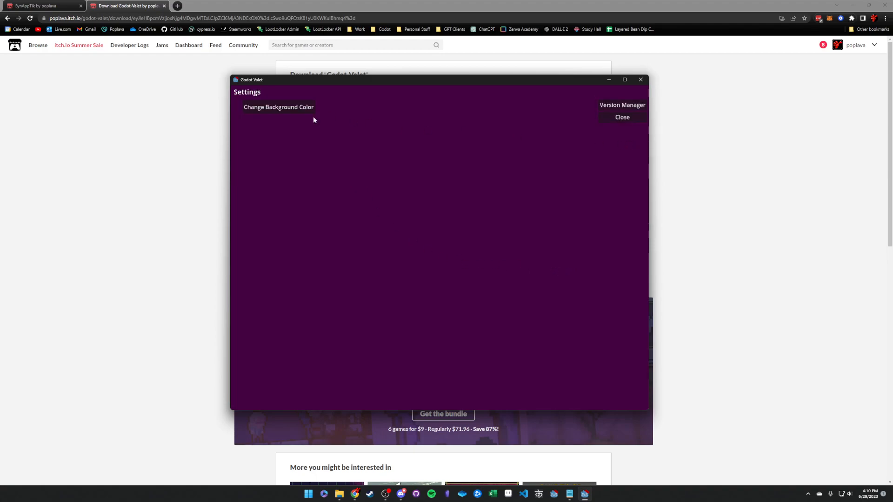
pyautogui.click(622, 105)
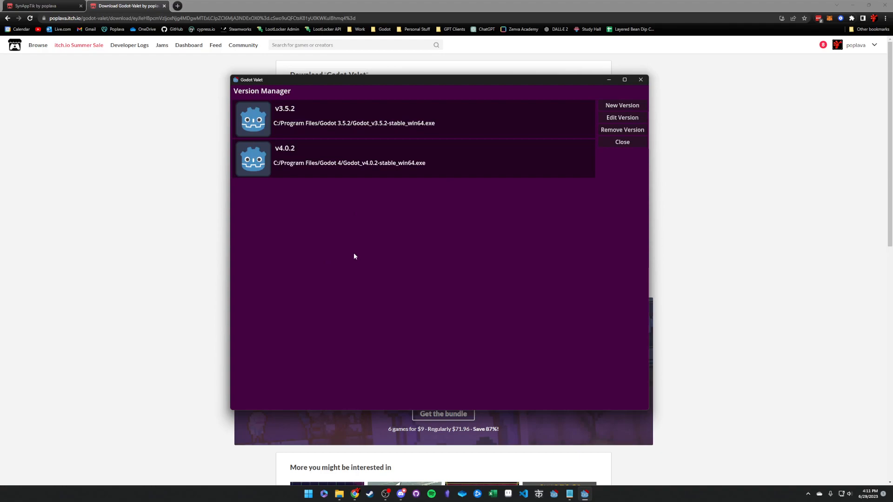
pyautogui.click(621, 143)
pyautogui.click(622, 116)
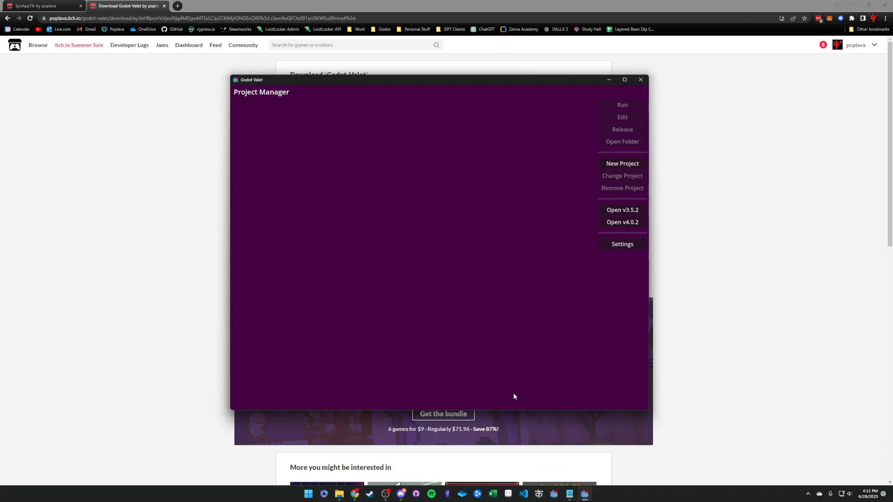
# Launch Godot v3.5.2 and v4.0.2 in turn to view their project lists, closing each one after viewing.
pyautogui.click(622, 210)
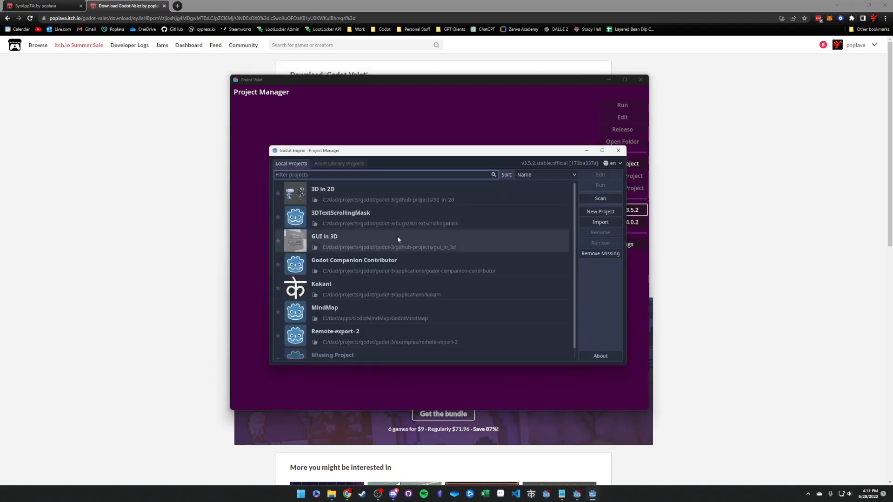
pyautogui.moveTo(345, 153)
pyautogui.mouseDown()
pyautogui.moveTo(310, 154)
pyautogui.moveTo(329, 154)
pyautogui.mouseUp()
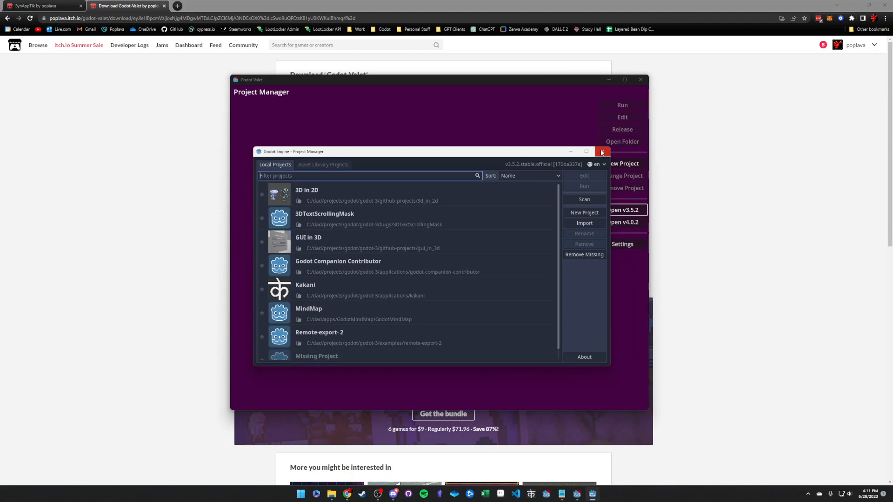
pyautogui.click(602, 152)
pyautogui.click(625, 223)
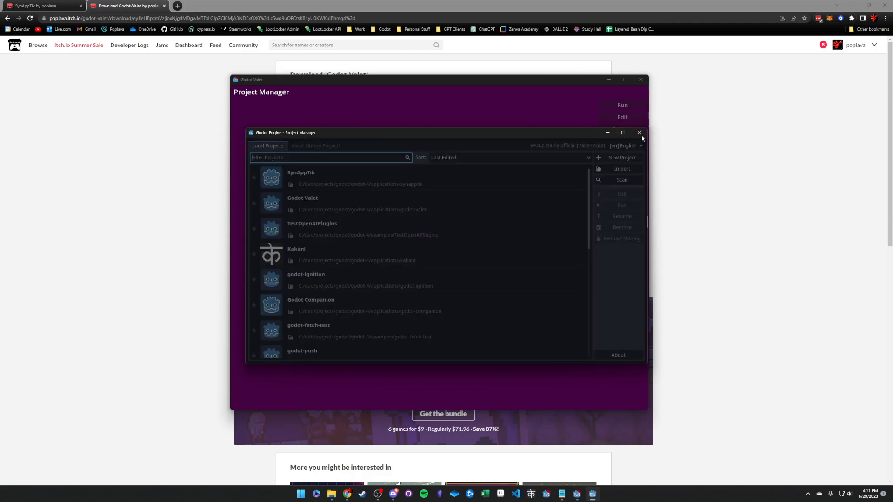
pyautogui.click(639, 133)
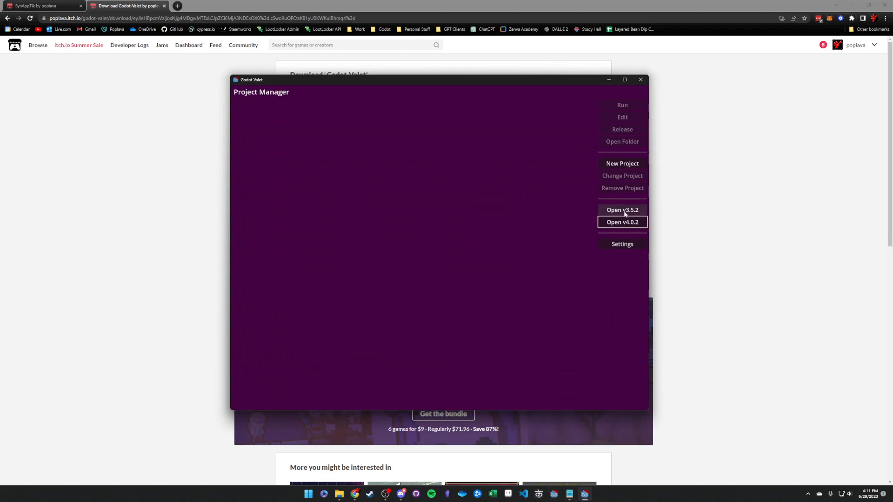
# Start a new project entry and try to select an existing project file for its path.
pyautogui.click(621, 163)
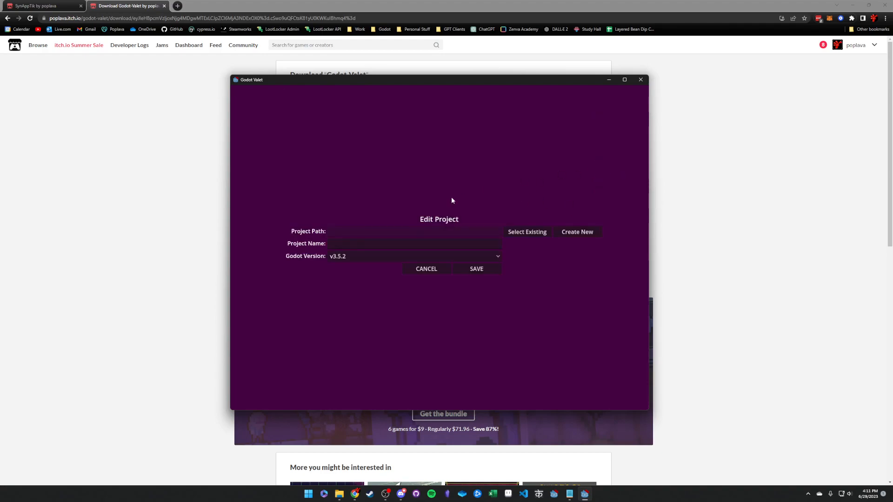
pyautogui.click(388, 234)
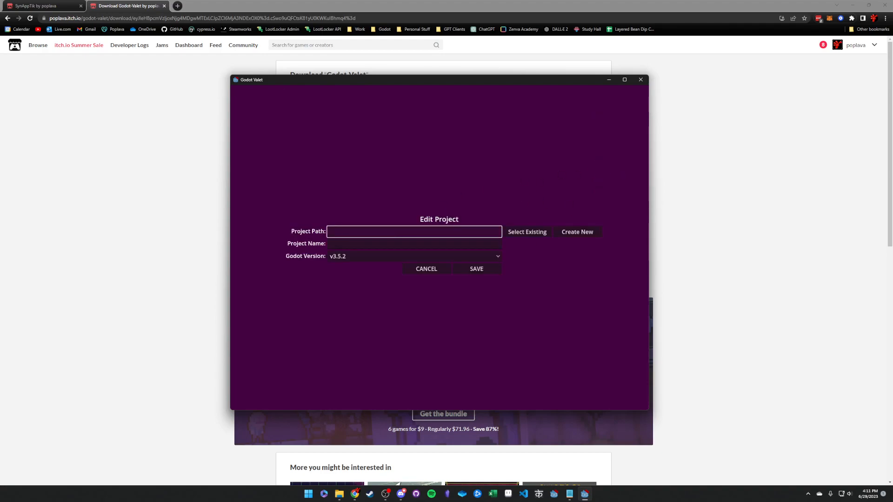
pyautogui.hotkey('alt', 'Tab')
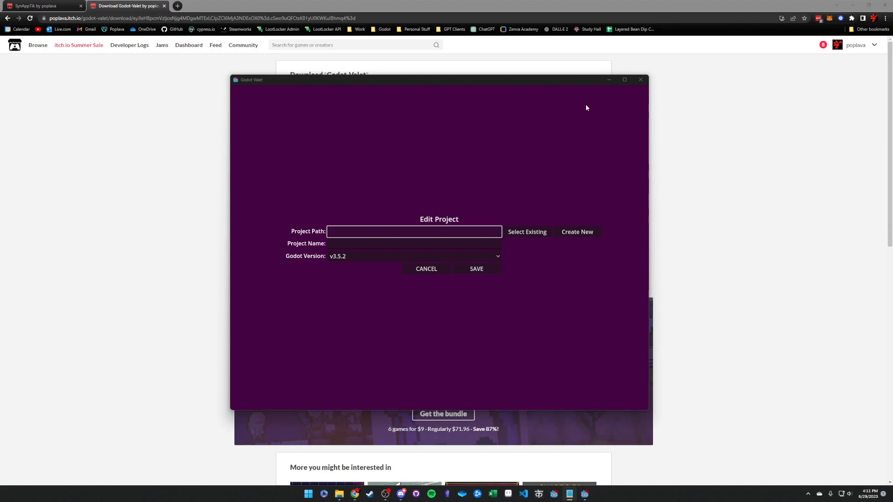
pyautogui.click(365, 234)
pyautogui.click(526, 231)
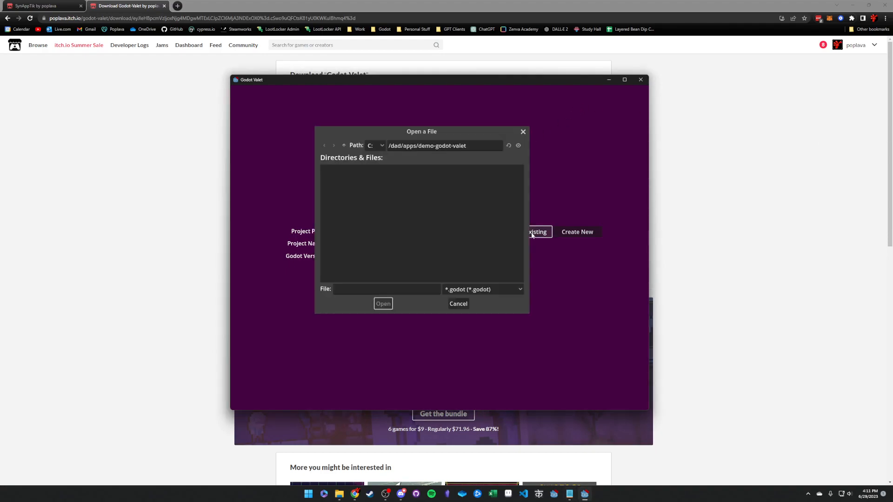
pyautogui.click(460, 303)
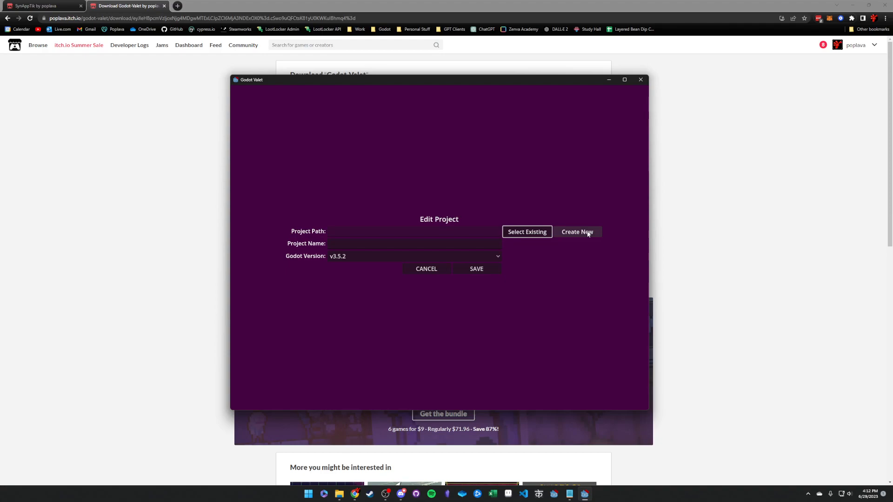
# Select the existing project.godot from c:/dad/projects/godot/godot-4/applications/synapptik as the project path.
pyautogui.click(521, 236)
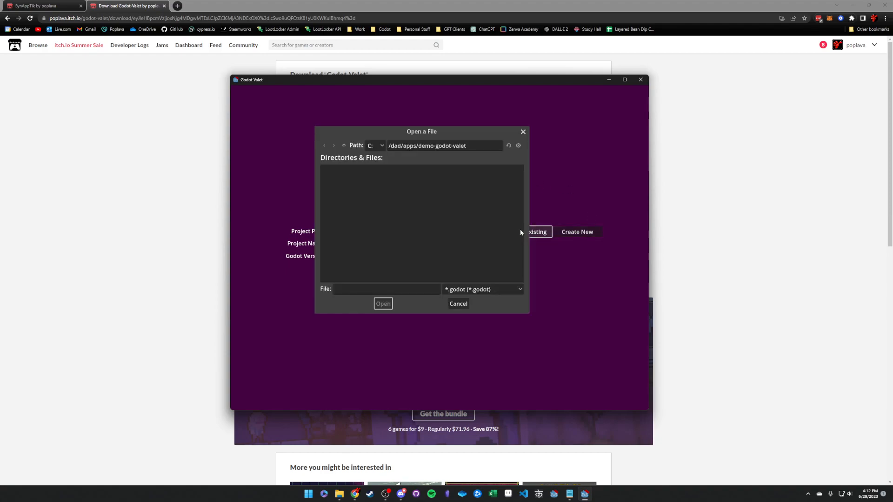
pyautogui.click(360, 290)
pyautogui.moveTo(471, 146); pyautogui.dragTo(327, 144)
pyautogui.hotkey('ctrl', 'v')
pyautogui.press('Return')
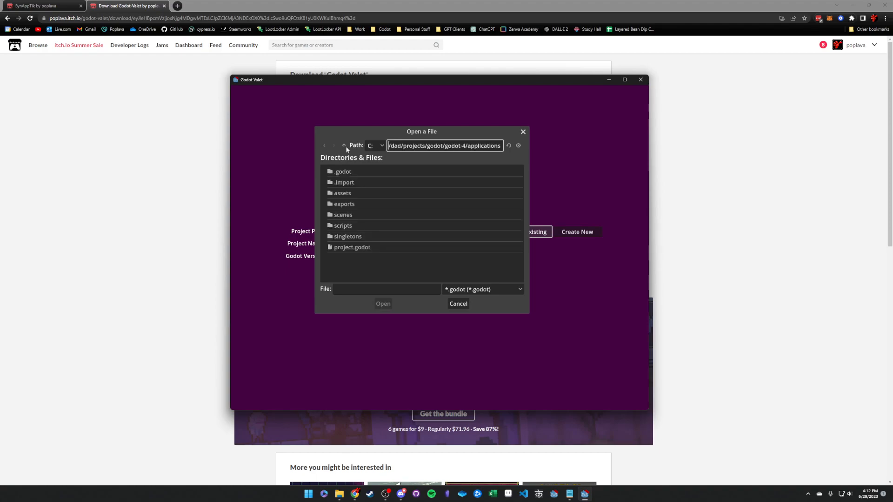
pyautogui.click(353, 248)
pyautogui.click(382, 305)
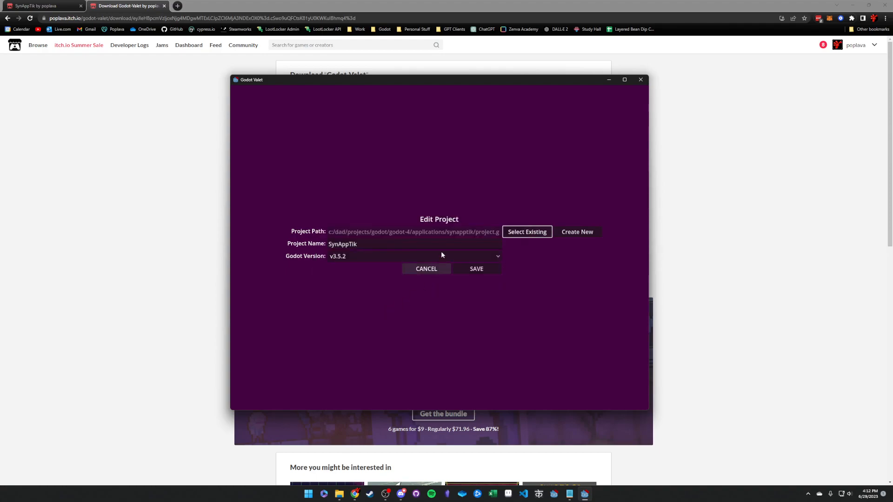
# Save the SynAppTik project with Godot version v4.0.2 and select it in the project list.
pyautogui.moveTo(367, 243); pyautogui.dragTo(233, 245)
pyautogui.click(390, 243)
pyautogui.moveTo(474, 232); pyautogui.dragTo(502, 233)
pyautogui.click(478, 231)
pyautogui.click(475, 235)
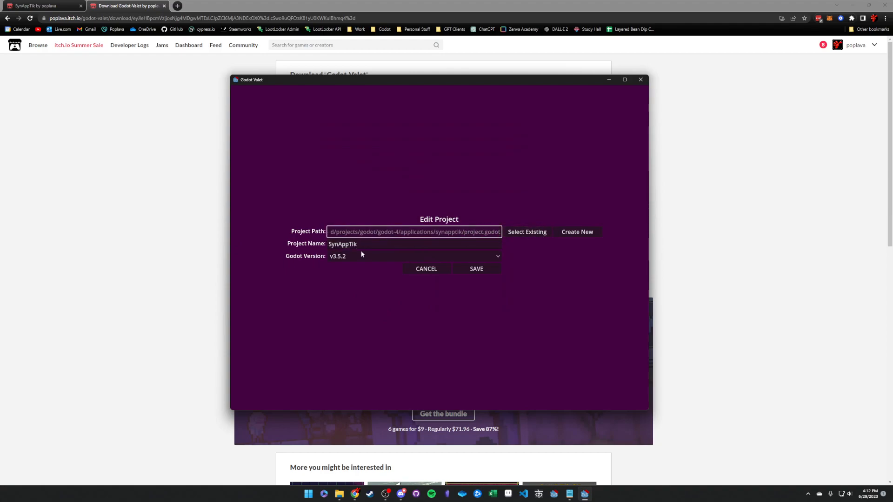
pyautogui.click(350, 255)
pyautogui.click(289, 257)
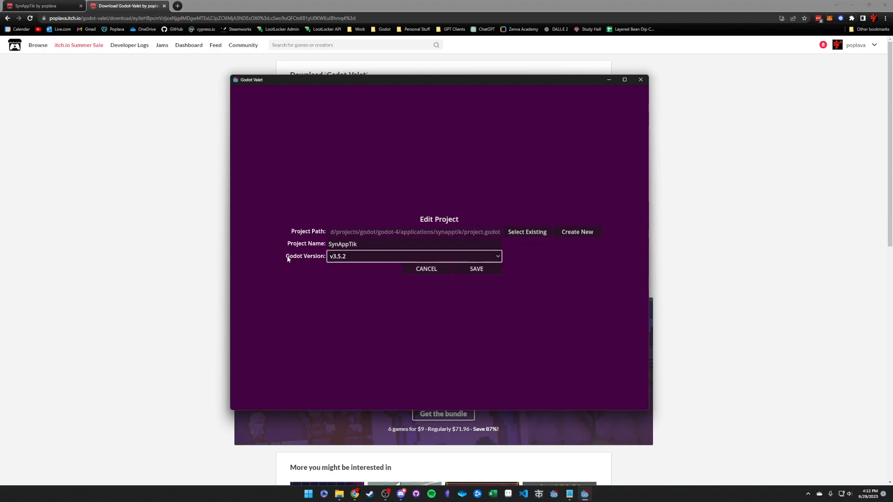
pyautogui.click(353, 255)
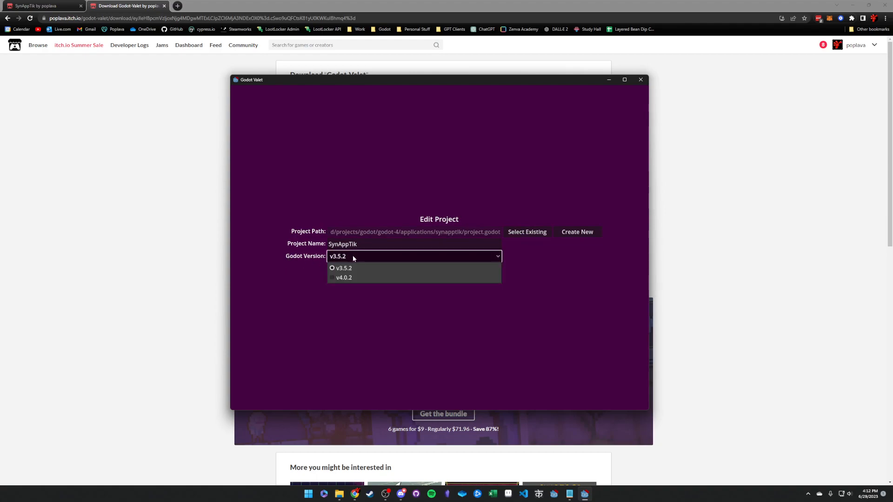
pyautogui.click(347, 279)
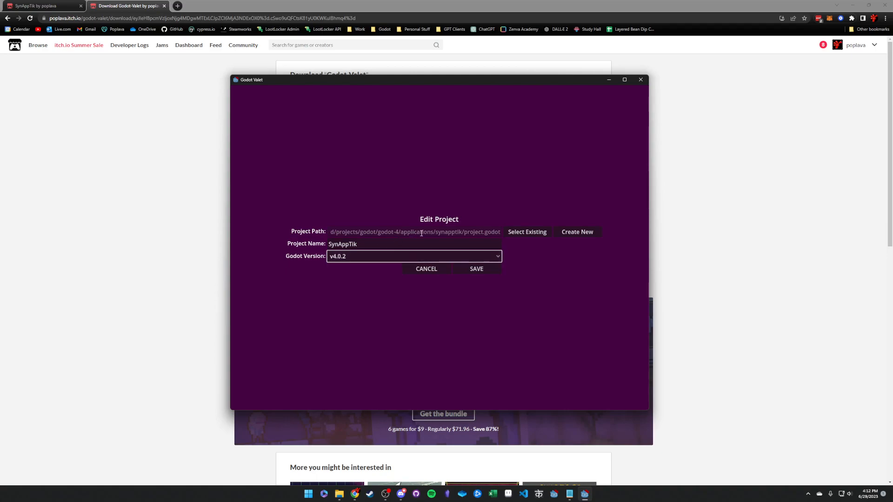
pyautogui.click(496, 268)
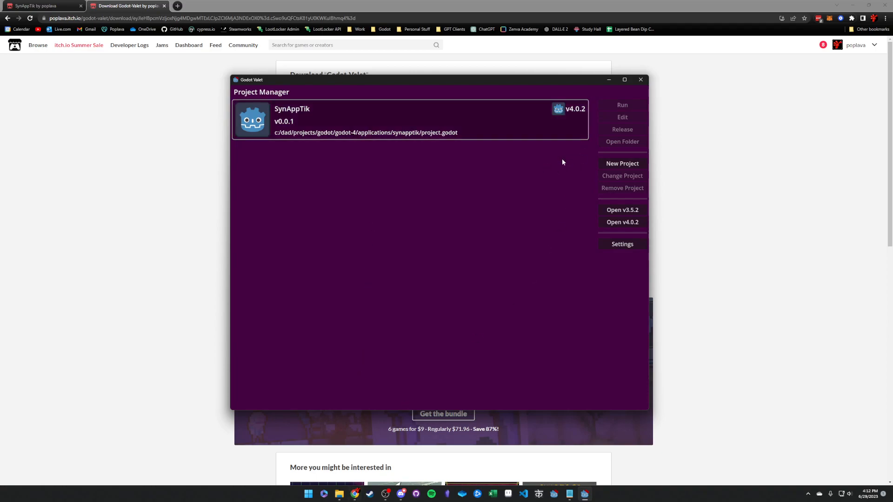
pyautogui.click(416, 132)
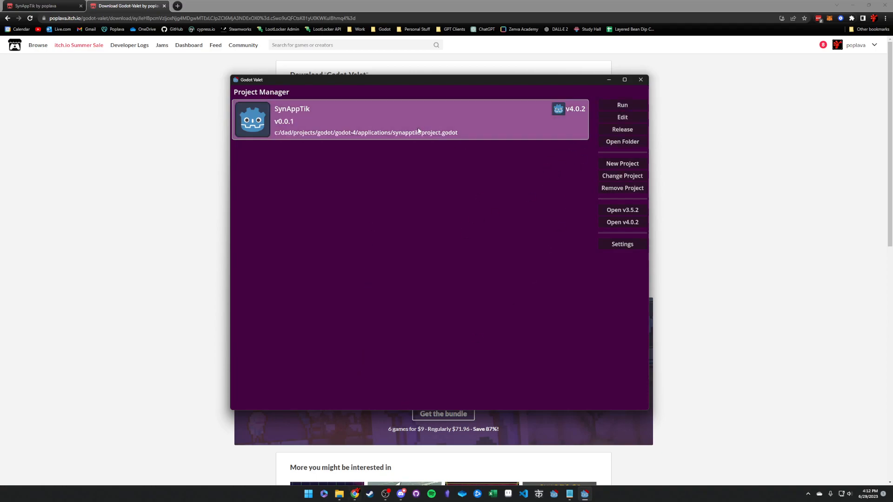
# Run SynAppTik, try placing two cards with the text "asd" and connecting arrows between them, and close the running window.
pyautogui.click(631, 104)
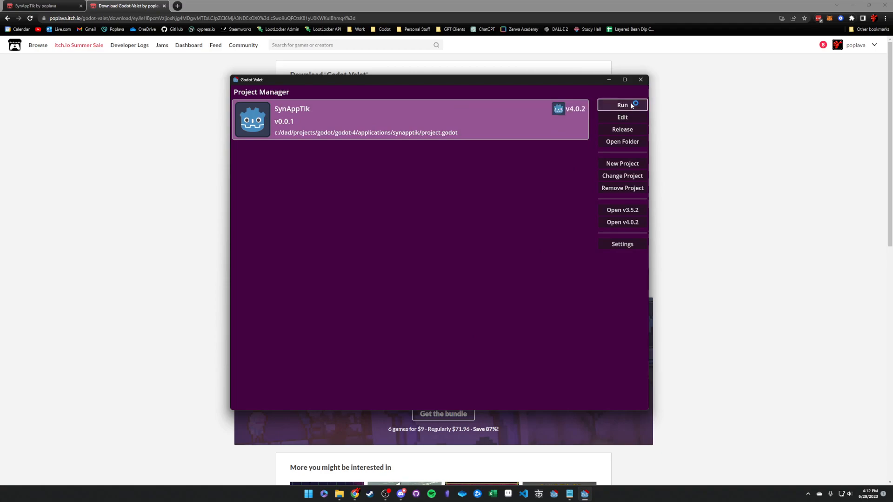
pyautogui.moveTo(424, 202); pyautogui.dragTo(383, 224)
pyautogui.moveTo(326, 135); pyautogui.dragTo(309, 140)
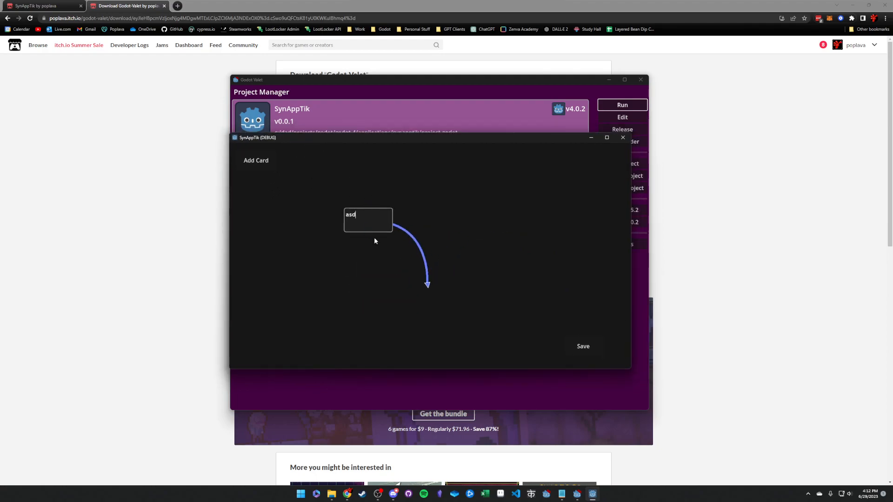
pyautogui.moveTo(368, 233)
pyautogui.mouseDown()
pyautogui.moveTo(500, 215)
pyautogui.moveTo(430, 240)
pyautogui.mouseUp()
pyautogui.click(258, 161)
pyautogui.moveTo(311, 197); pyautogui.dragTo(479, 228)
pyautogui.moveTo(428, 241); pyautogui.dragTo(456, 231)
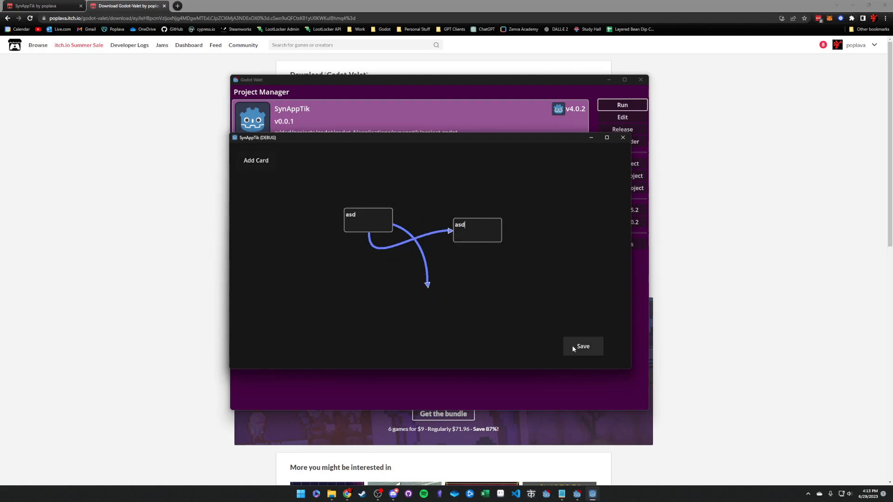
pyautogui.click(622, 138)
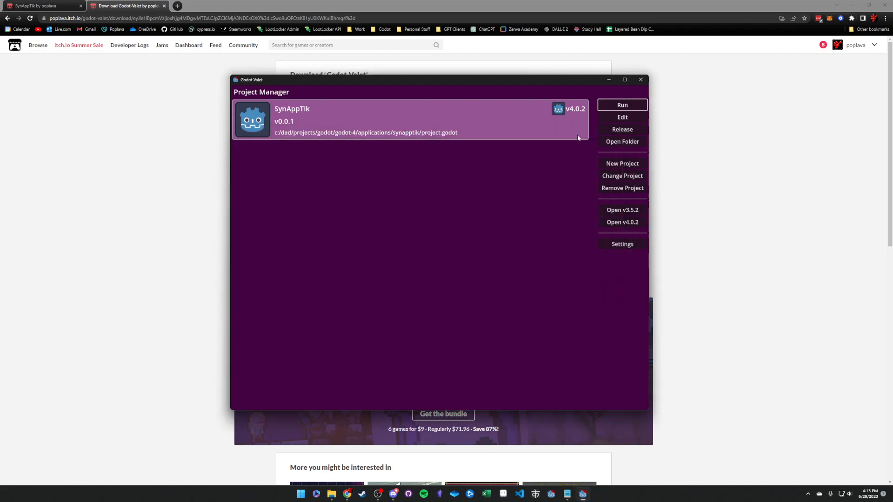
# Open SynAppTik in the Godot editor, minimise the editor, and open the project's release manager.
pyautogui.click(623, 117)
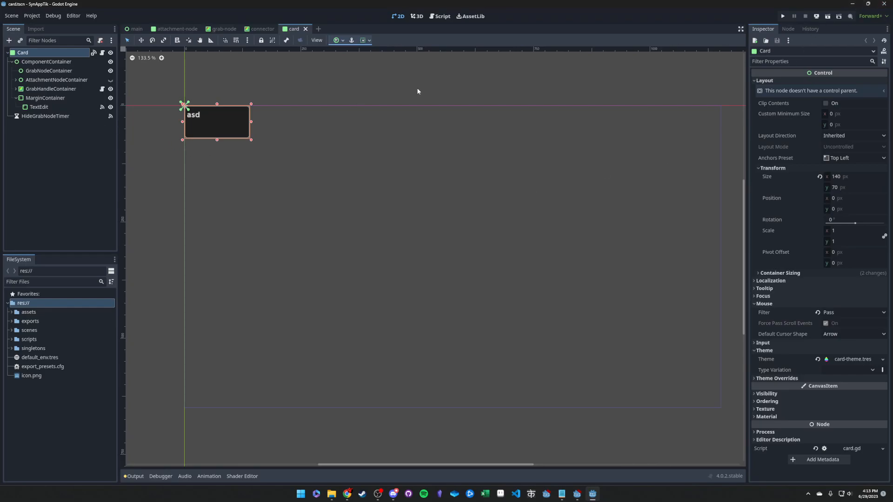
pyautogui.click(852, 4)
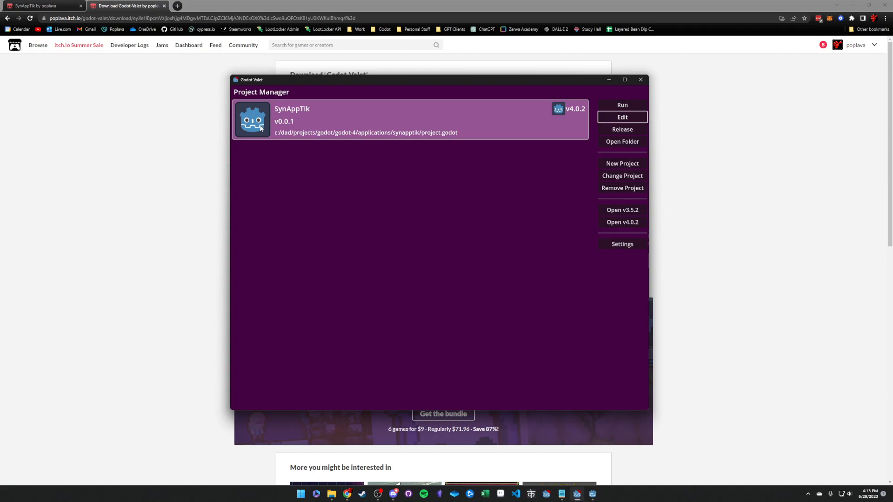
pyautogui.click(623, 130)
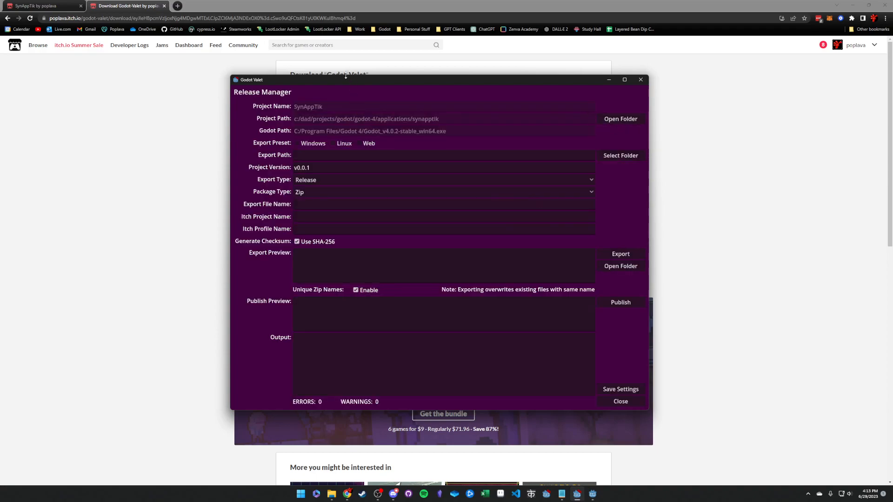
# Review the project name, project path and Godot path, and enable the Windows, Linux and Web export presets.
pyautogui.moveTo(343, 69); pyautogui.dragTo(283, 98)
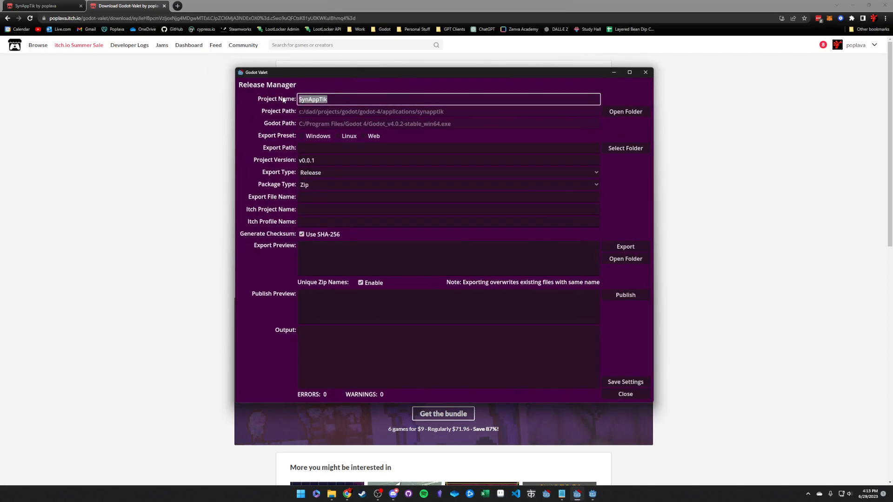
pyautogui.click(343, 111)
pyautogui.moveTo(453, 124); pyautogui.dragTo(297, 124)
pyautogui.click(393, 111)
pyautogui.tripleClick(393, 112)
pyautogui.doubleClick(352, 98)
pyautogui.click(311, 136)
pyautogui.click(346, 137)
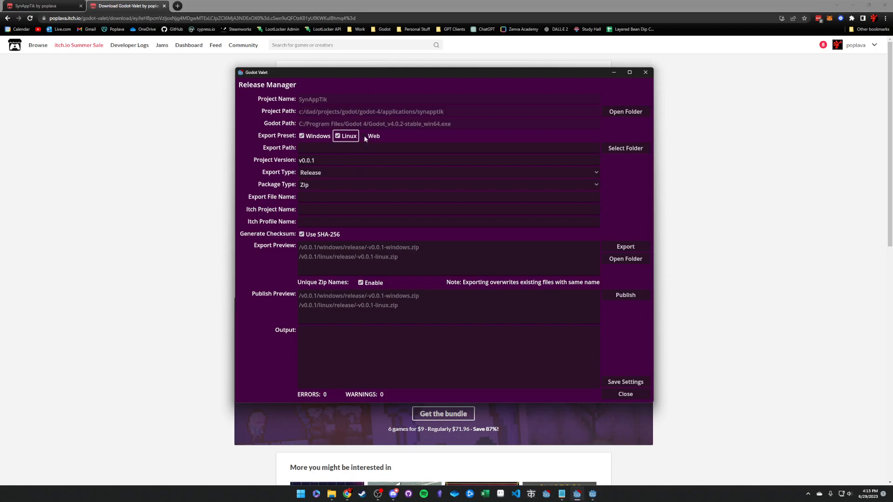
pyautogui.click(366, 137)
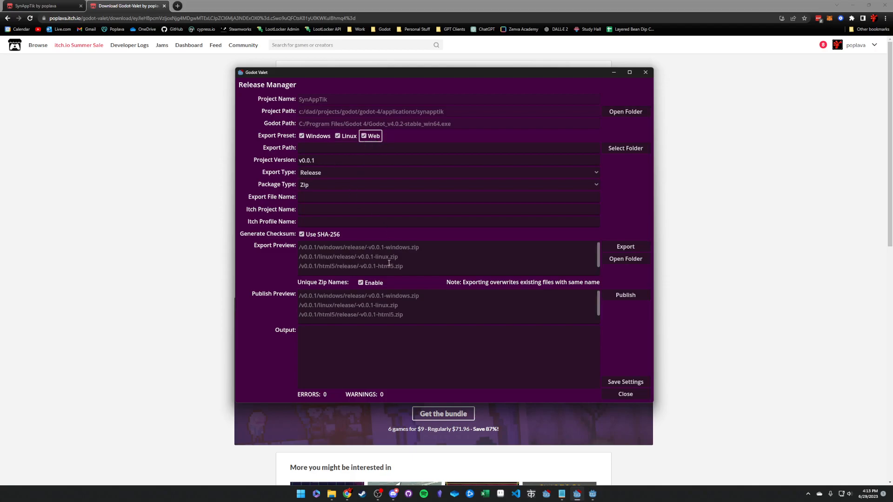
# Set the export path to C:/dad/projects/godot/godot-4/applications/SynAppTik/exports and copy the folder name SynAppTik from it.
pyautogui.click(323, 148)
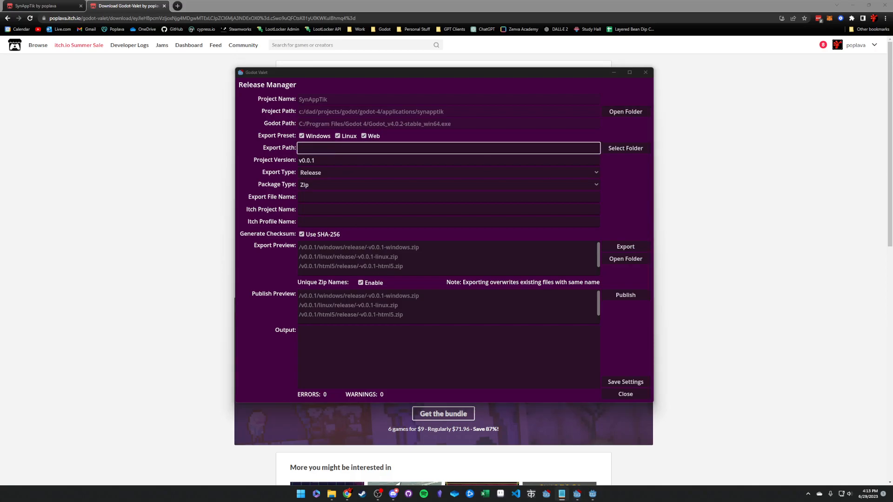
pyautogui.write('C:/dad/projects/godot/godot-4/applications/SynAppTik/exports')
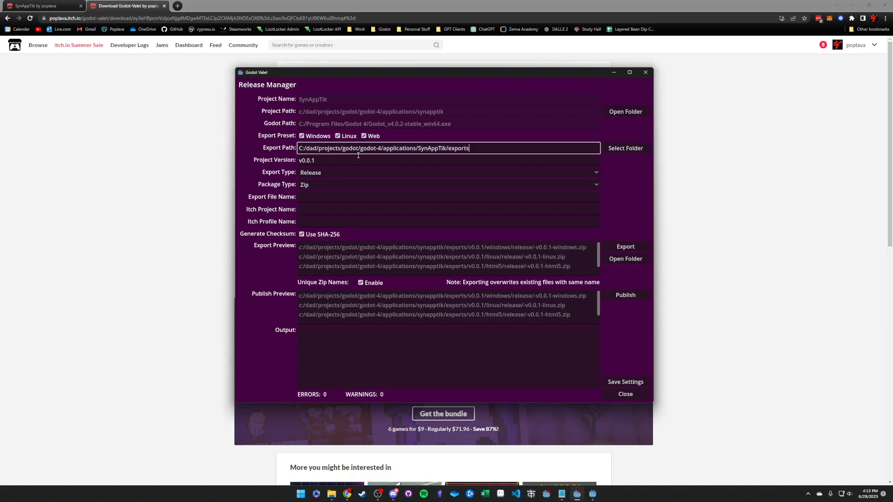
pyautogui.doubleClick(437, 150)
pyautogui.moveTo(469, 150); pyautogui.dragTo(450, 150)
pyautogui.doubleClick(433, 149)
pyautogui.hotkey('ctrl', 'c')
# Check the version of the uploaded files on the SynAppTik itch.io page in the browser, and return to Godot Valet.
pyautogui.click(47, 6)
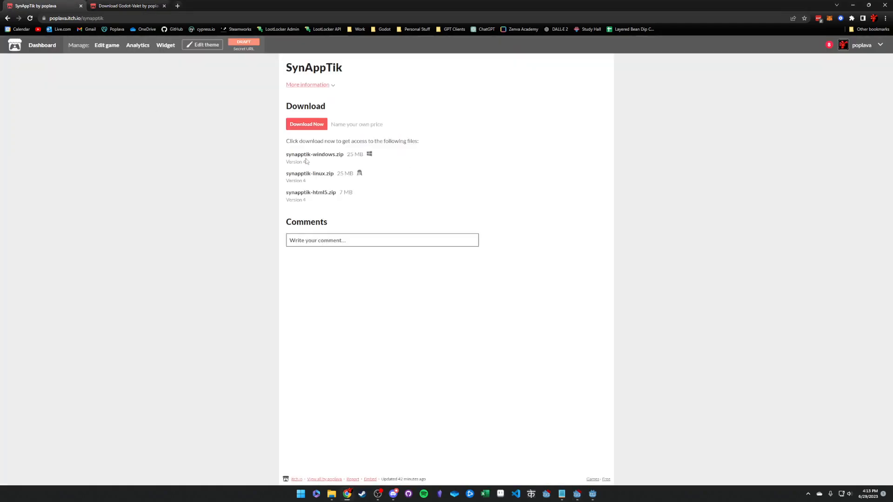
pyautogui.moveTo(306, 162); pyautogui.dragTo(288, 163)
pyautogui.click(128, 5)
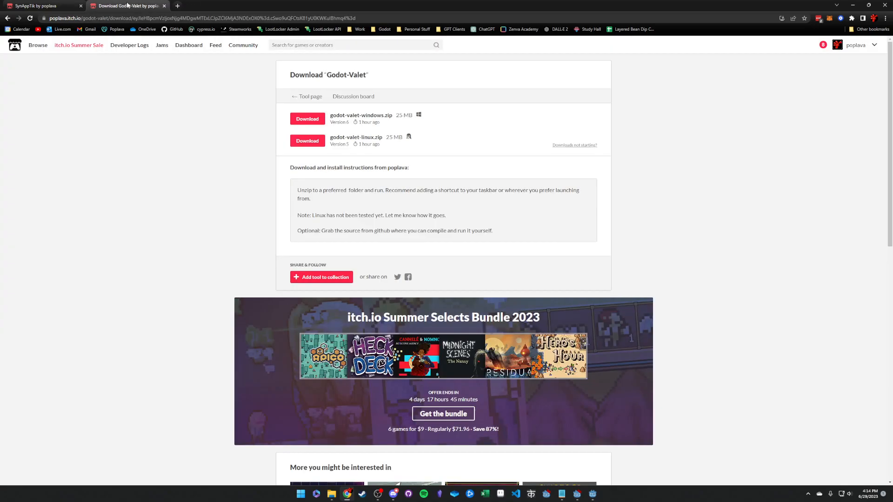
pyautogui.click(42, 5)
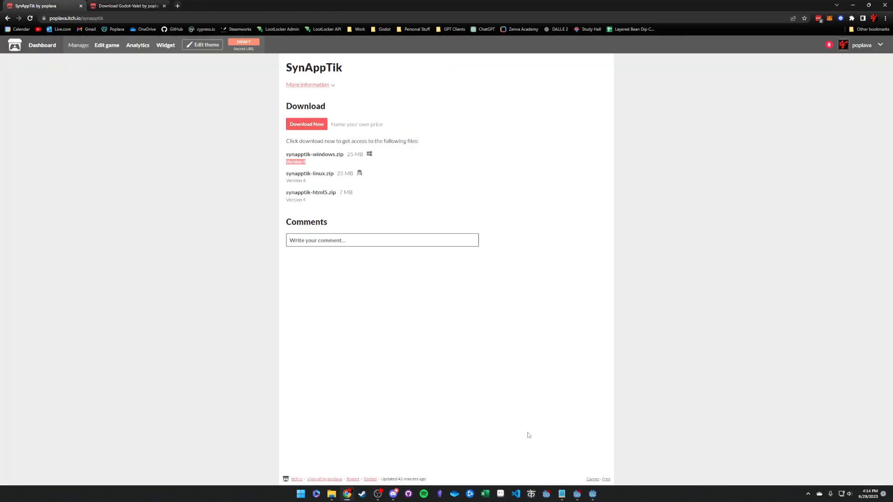
pyautogui.click(576, 495)
# Place the release manager beside the itch.io file list and set the project version to v5.
pyautogui.moveTo(316, 161); pyautogui.dragTo(303, 160)
pyautogui.moveTo(321, 73); pyautogui.dragTo(502, 79)
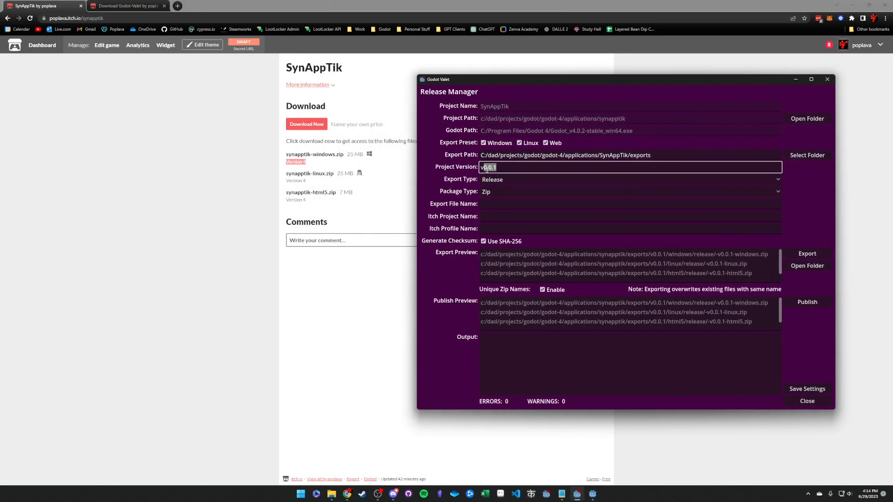
pyautogui.click(504, 168)
pyautogui.hotkey('shift', 'Left')
pyautogui.hotkey('shift', 'Left')
pyautogui.hotkey('shift', 'Left')
pyautogui.hotkey('shift', 'Left')
pyautogui.hotkey('shift', 'Left')
pyautogui.write('5')
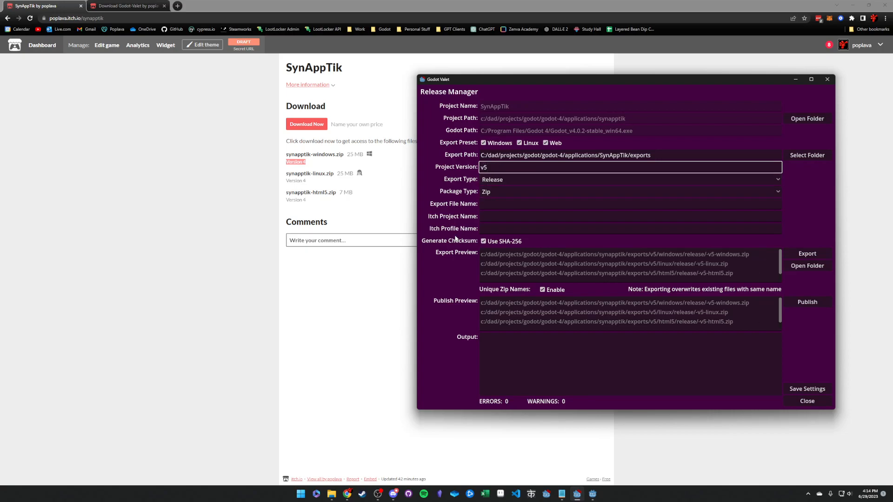
# Examine how the project version is used in the folder paths and zip names of the export and publish previews.
pyautogui.click(711, 254)
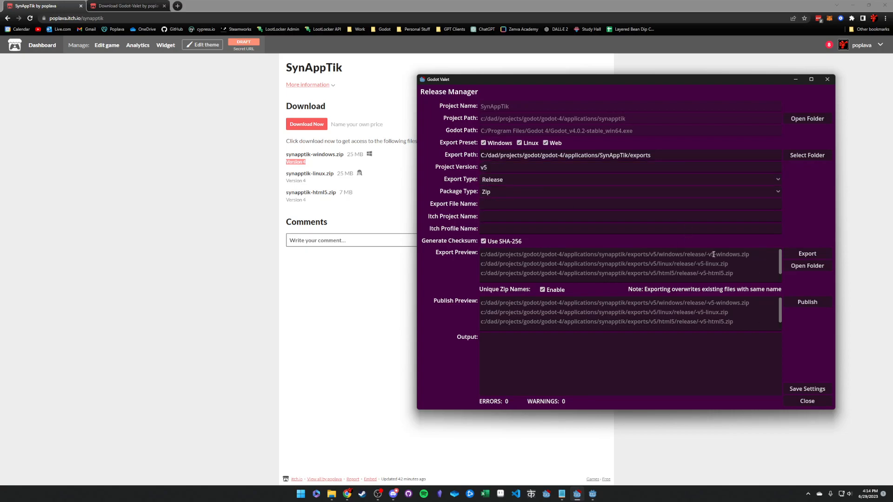
pyautogui.moveTo(749, 254); pyautogui.dragTo(707, 256)
pyautogui.click(532, 308)
pyautogui.moveTo(749, 303); pyautogui.dragTo(709, 307)
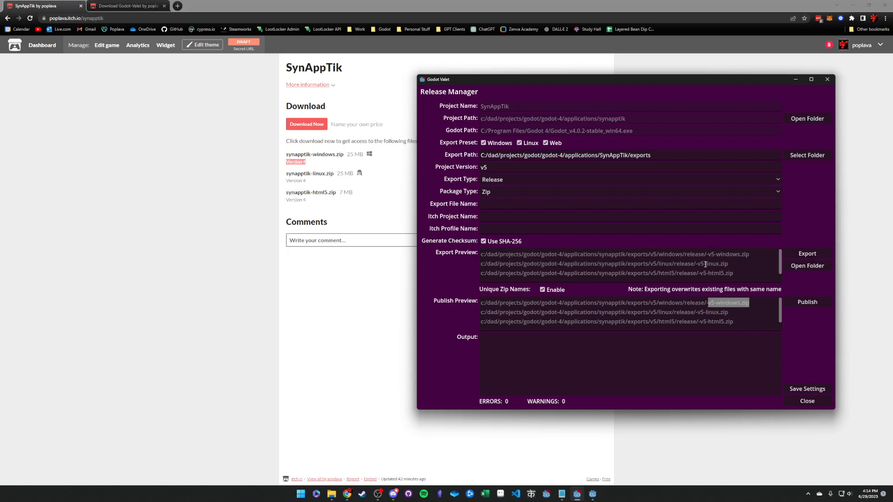
pyautogui.moveTo(648, 255); pyautogui.dragTo(656, 255)
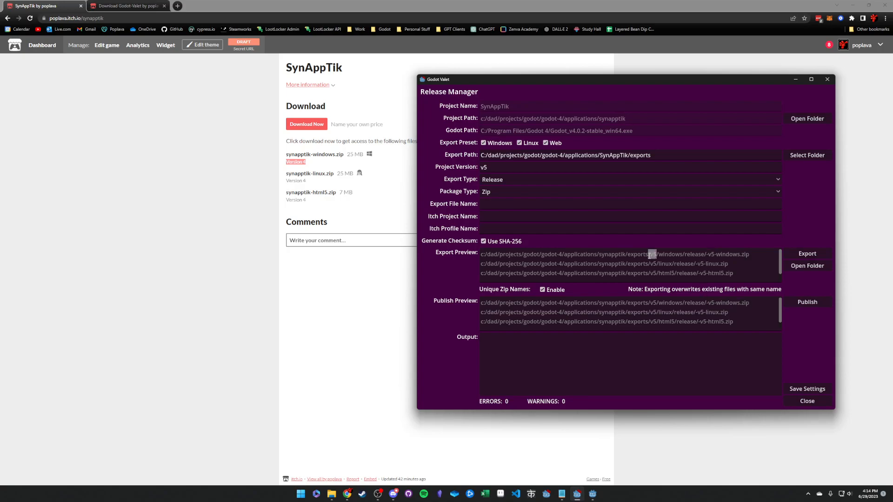
pyautogui.doubleClick(636, 254)
pyautogui.doubleClick(652, 254)
pyautogui.click(506, 168)
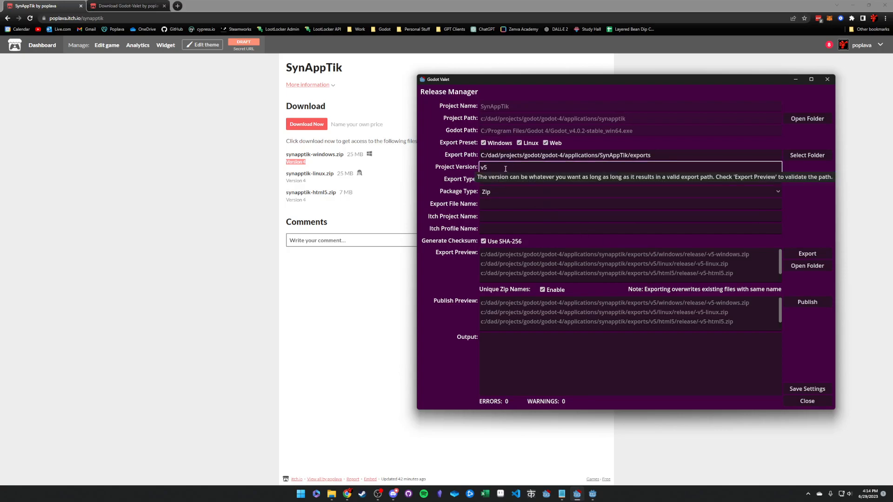
pyautogui.doubleClick(654, 254)
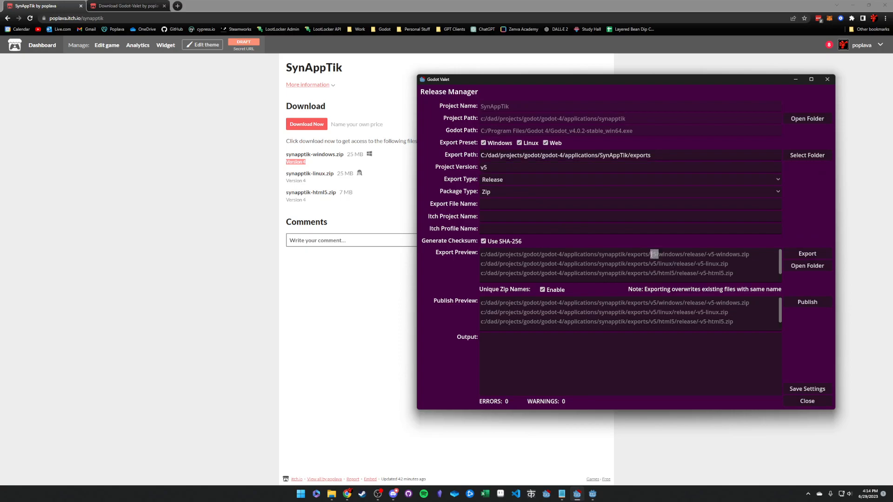
pyautogui.click(687, 253)
pyautogui.moveTo(697, 263); pyautogui.dragTo(729, 263)
# Look through the export type and package type options, keeping Release and Zip.
pyautogui.click(507, 179)
pyautogui.click(501, 181)
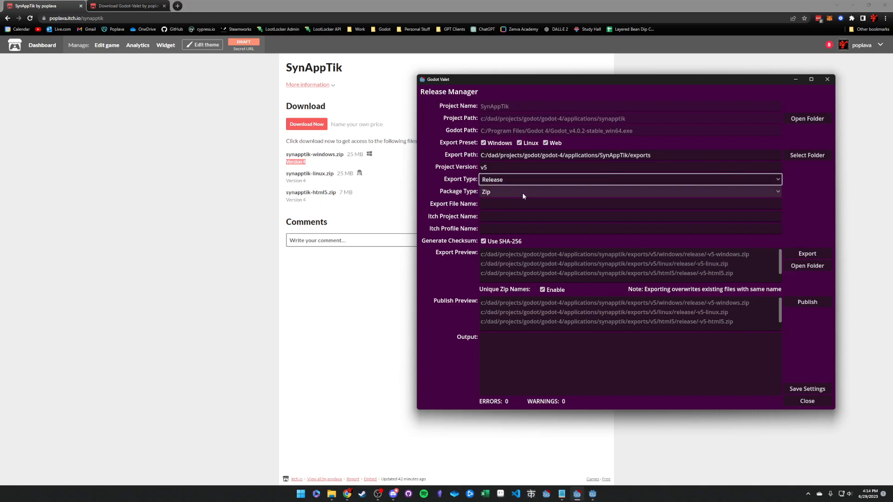
pyautogui.click(522, 193)
pyautogui.click(503, 183)
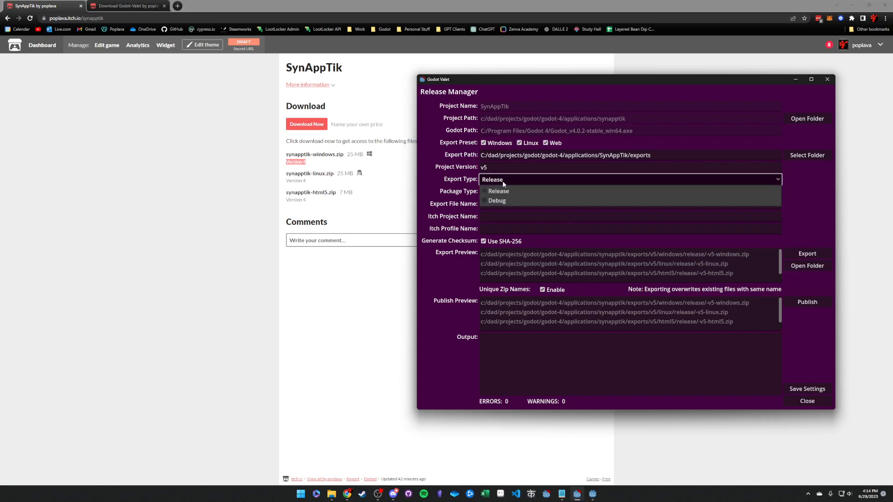
pyautogui.click(500, 191)
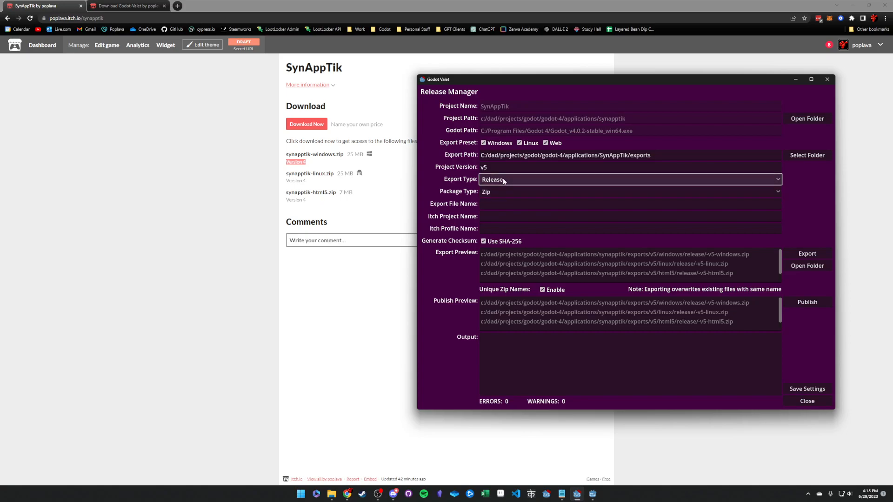
pyautogui.click(509, 193)
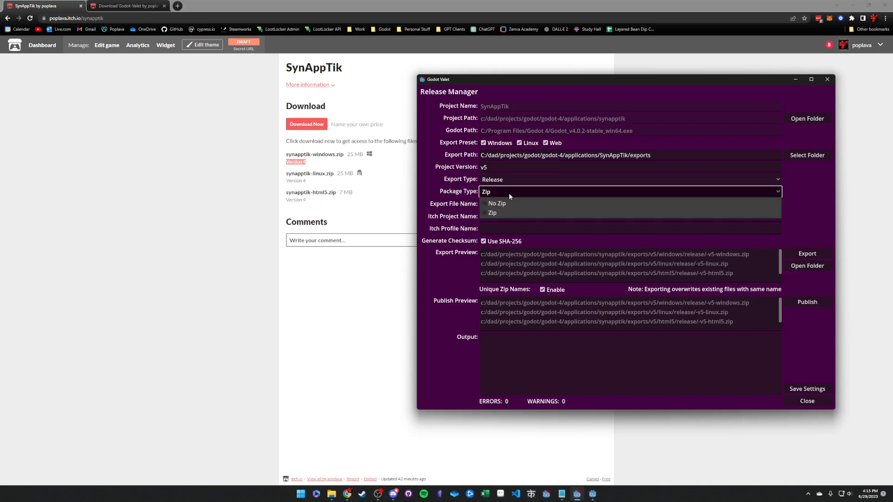
pyautogui.click(497, 192)
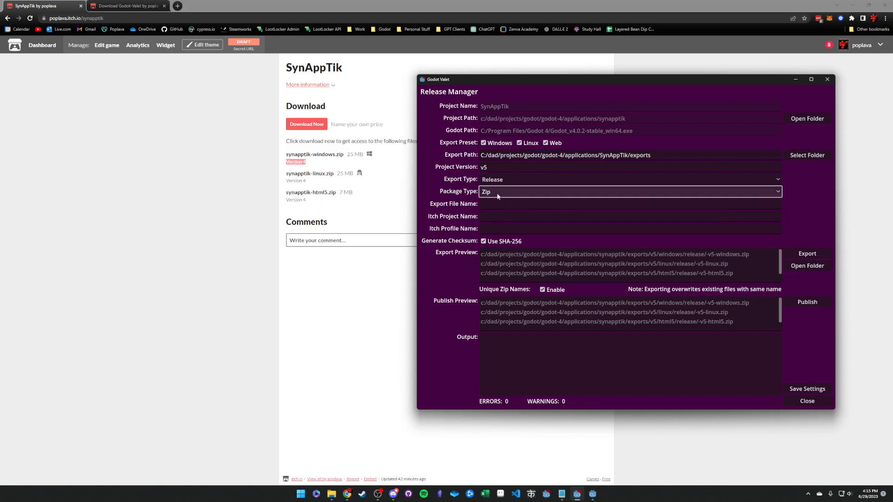
# Paste SynAppTik as the export file name and check the zip name in the export preview.
pyautogui.click(501, 204)
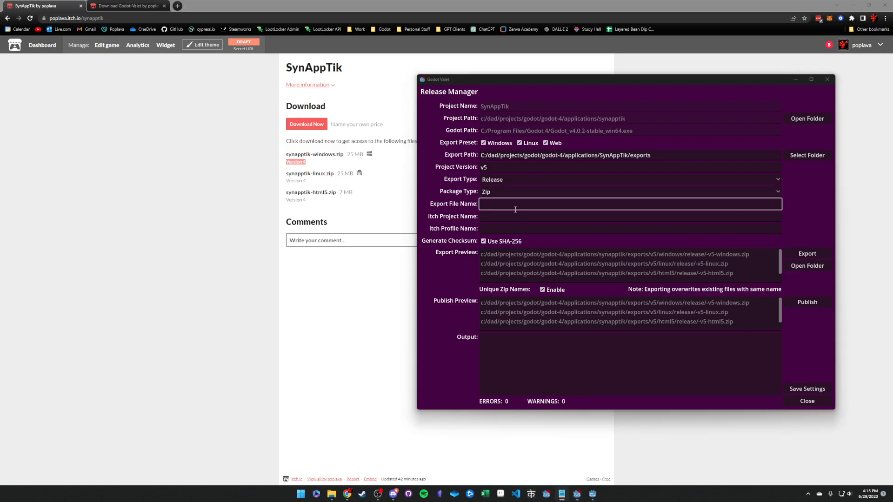
pyautogui.click(498, 208)
pyautogui.hotkey('ctrl', 'v')
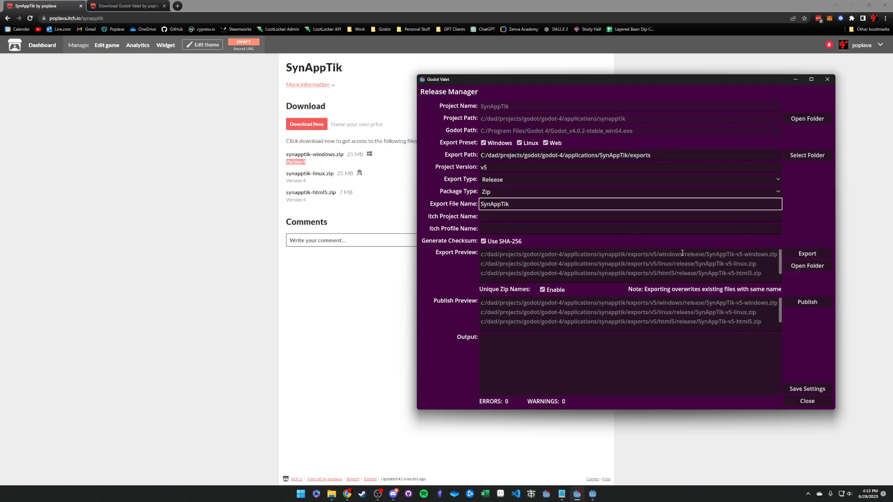
pyautogui.moveTo(707, 255); pyautogui.dragTo(719, 255)
# Change the export file name to all lowercase, synapptik, and check the file names and paths in the export preview.
pyautogui.click(484, 204)
pyautogui.press('BackSpace')
pyautogui.write('s')
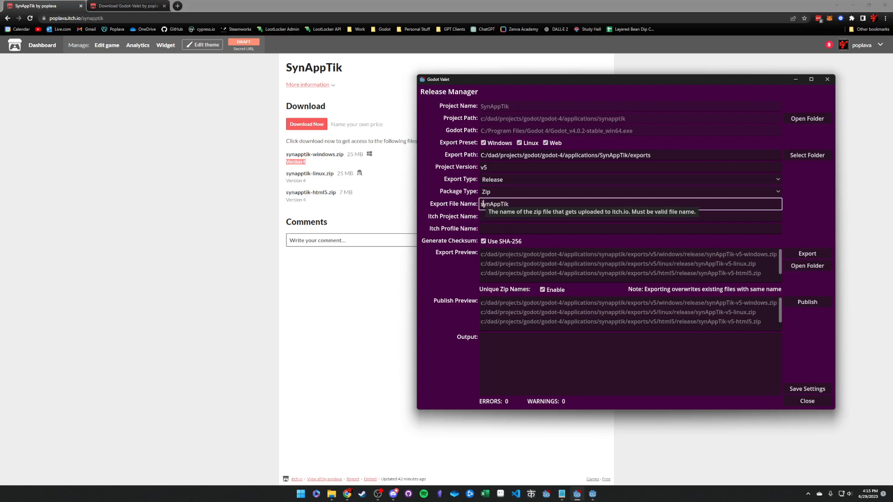
pyautogui.press('BackSpace')
pyautogui.write('a')
pyautogui.press('Delete')
pyautogui.write('t')
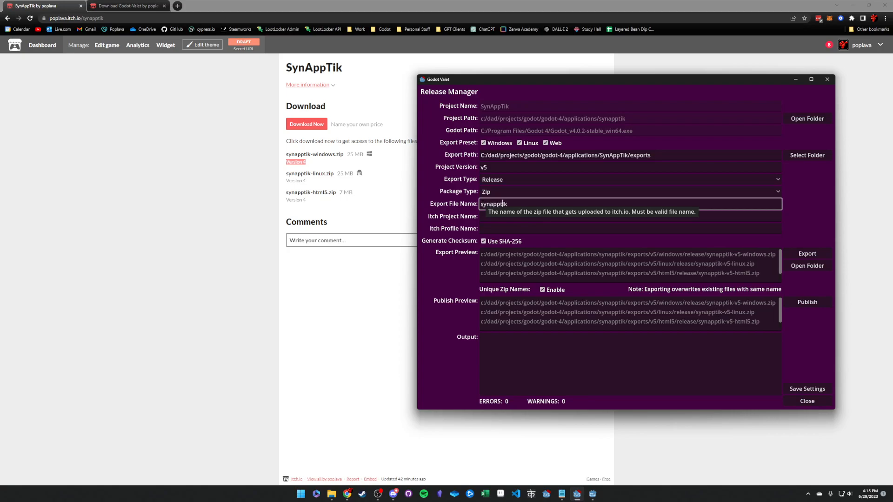
pyautogui.doubleClick(726, 255)
pyautogui.click(708, 254)
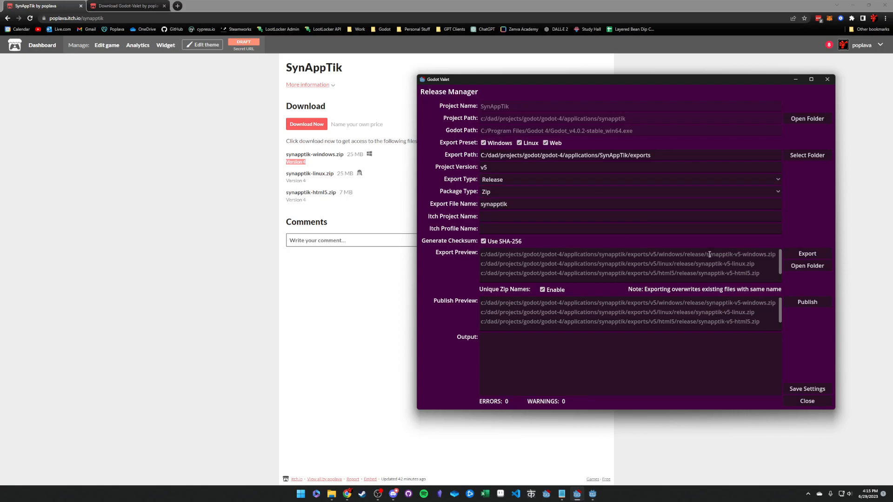
pyautogui.moveTo(707, 254); pyautogui.dragTo(734, 253)
pyautogui.doubleClick(753, 254)
pyautogui.click(651, 255)
# Copy the export file name synapptik and paste it as the Itch project name.
pyautogui.click(534, 207)
pyautogui.hotkey('ctrl', 'c')
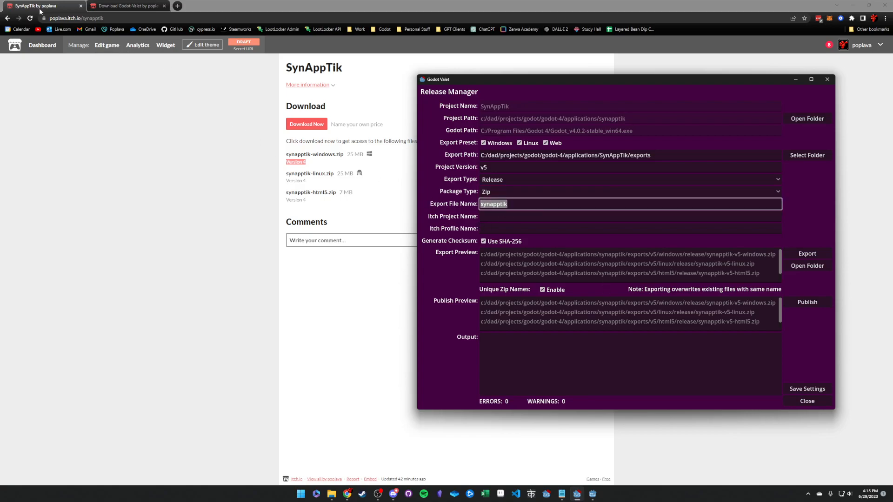
pyautogui.click(492, 214)
pyautogui.hotkey('ctrl', 'v')
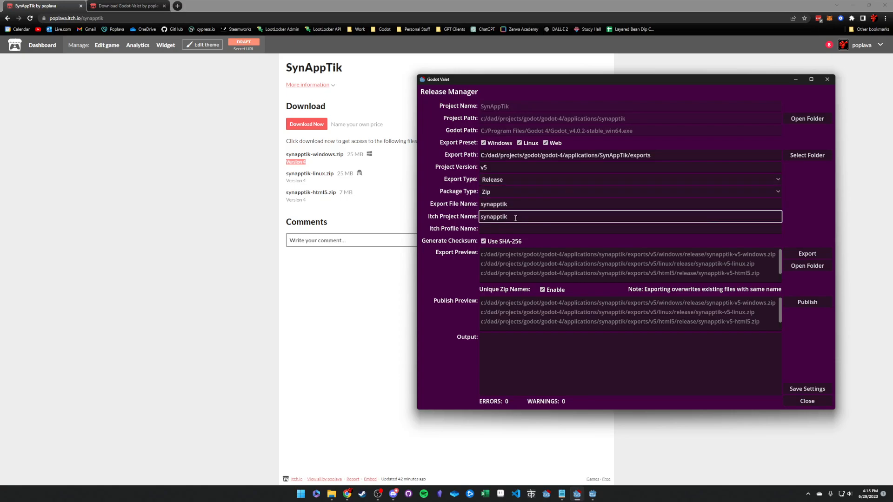
# Enter the account's Itch profile name, correcting the typing slip.
pyautogui.click(499, 228)
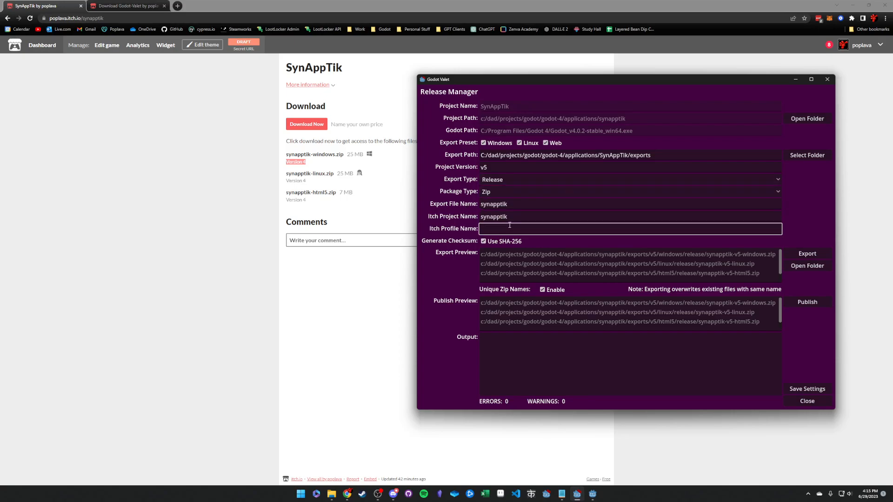
pyautogui.write('p[op')
pyautogui.press('BackSpace')
pyautogui.press('BackSpace')
pyautogui.write('oplava')
# Check the release folder path in the export preview and export the v5 builds for Windows, Linux and Web.
pyautogui.moveTo(573, 81); pyautogui.dragTo(393, 89)
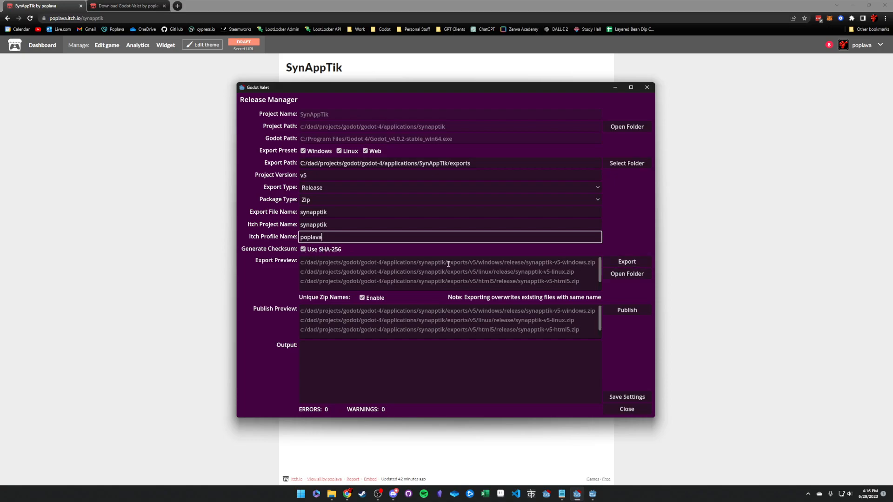
pyautogui.moveTo(467, 263); pyautogui.dragTo(519, 263)
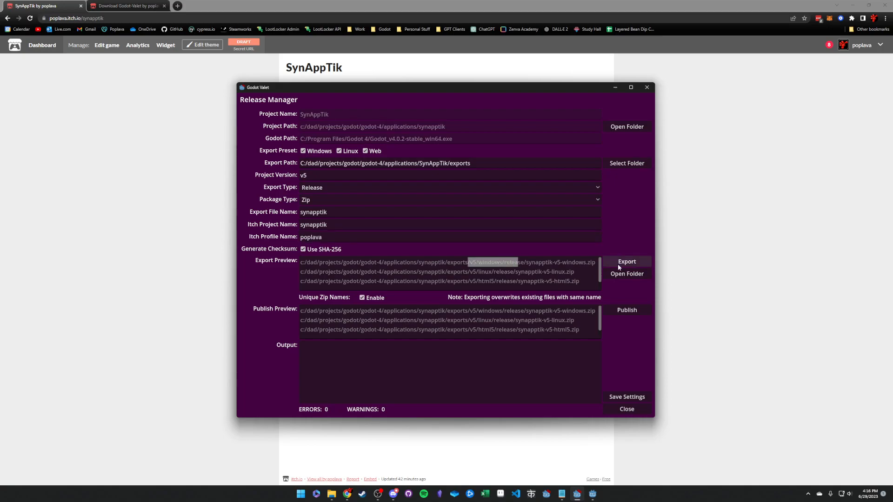
pyautogui.click(618, 264)
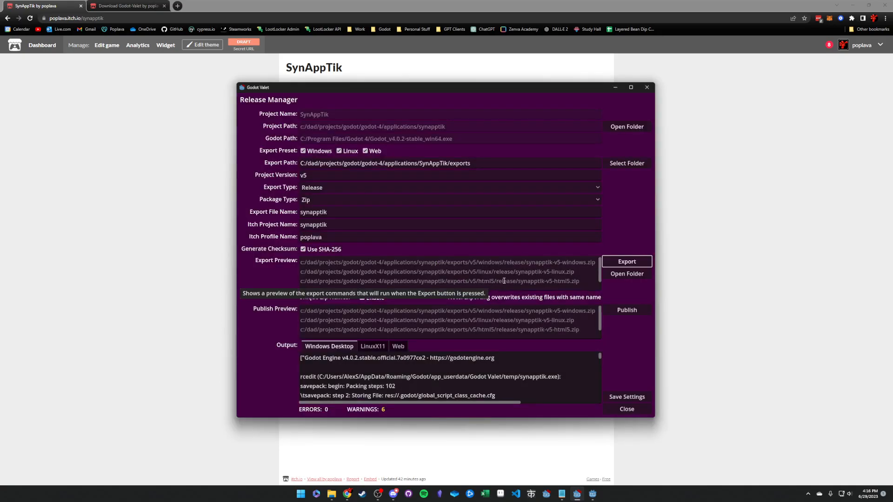
# Open the v5 export folder and inspect the contents of synapptik-v5-html5.zip in the html5 release folder.
pyautogui.click(643, 276)
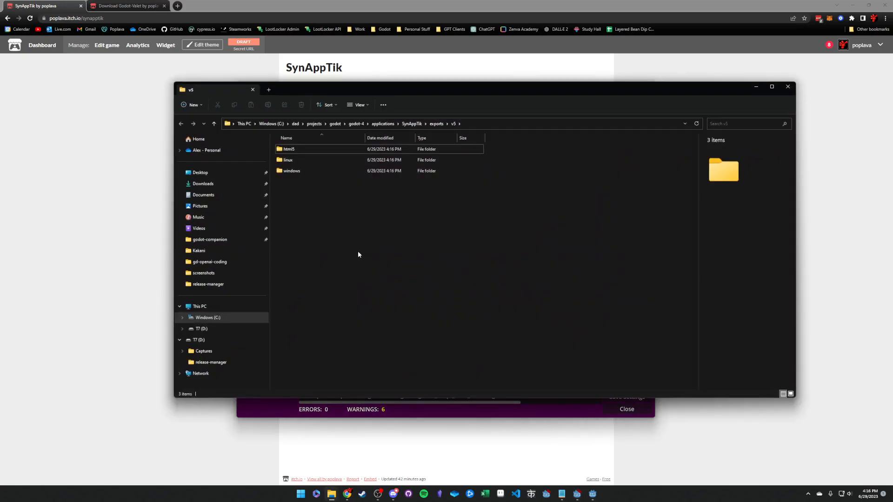
pyautogui.doubleClick(295, 149)
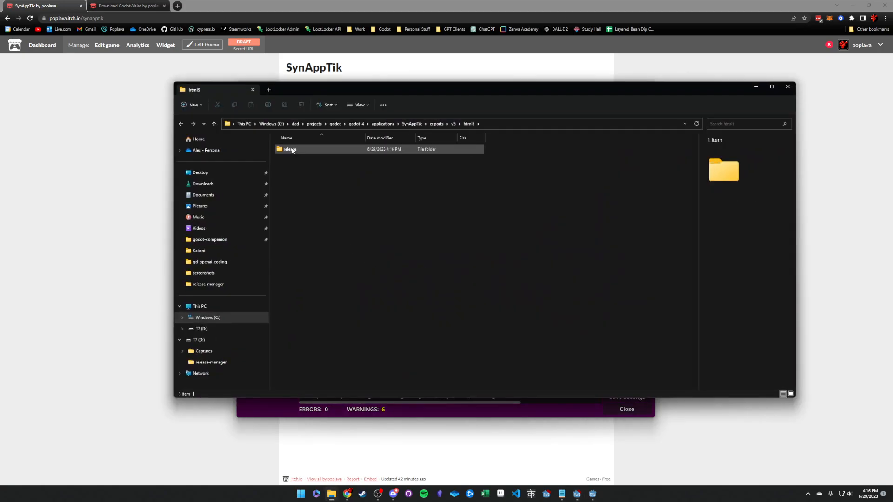
pyautogui.click(292, 149)
pyautogui.doubleClick(299, 152)
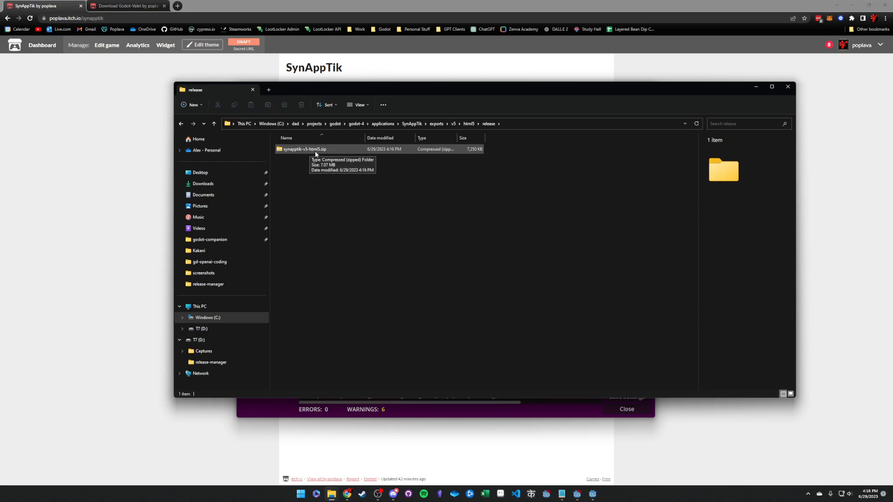
pyautogui.doubleClick(315, 150)
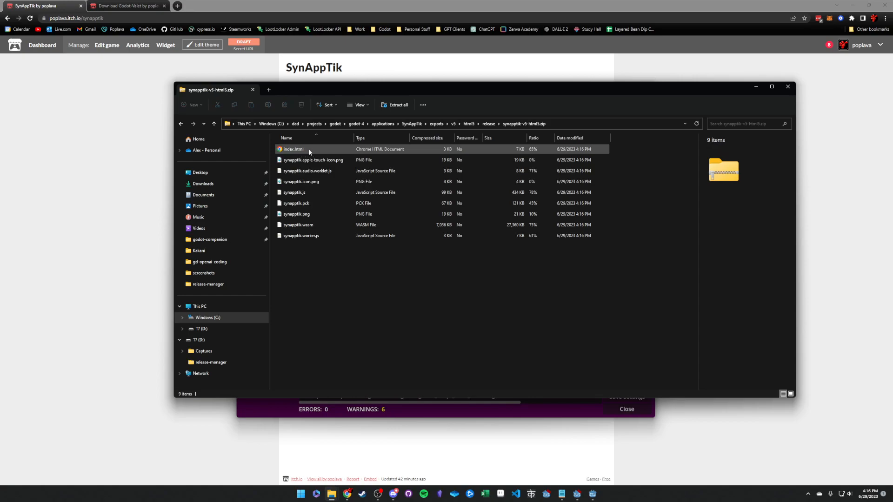
# Look at the Linux release folder and the exports folder, and return to the Release Manager.
pyautogui.click(488, 124)
pyautogui.click(469, 123)
pyautogui.click(454, 124)
pyautogui.doubleClick(300, 161)
pyautogui.doubleClick(323, 150)
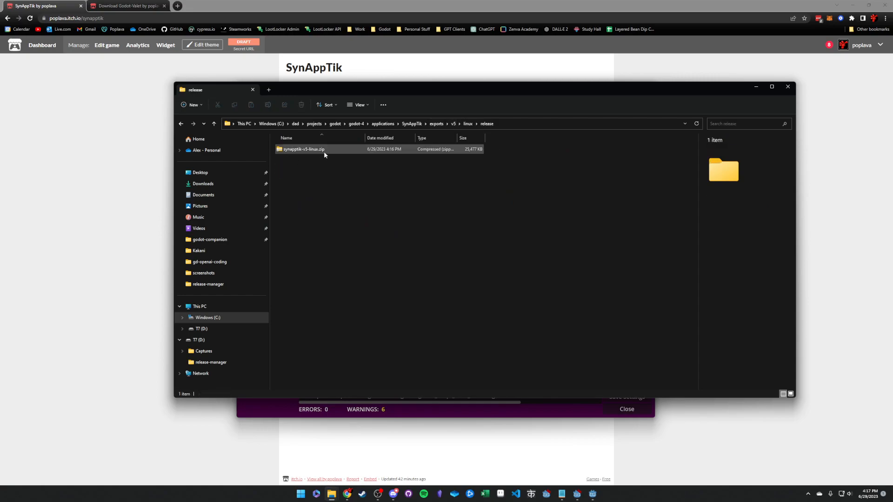
pyautogui.click(437, 124)
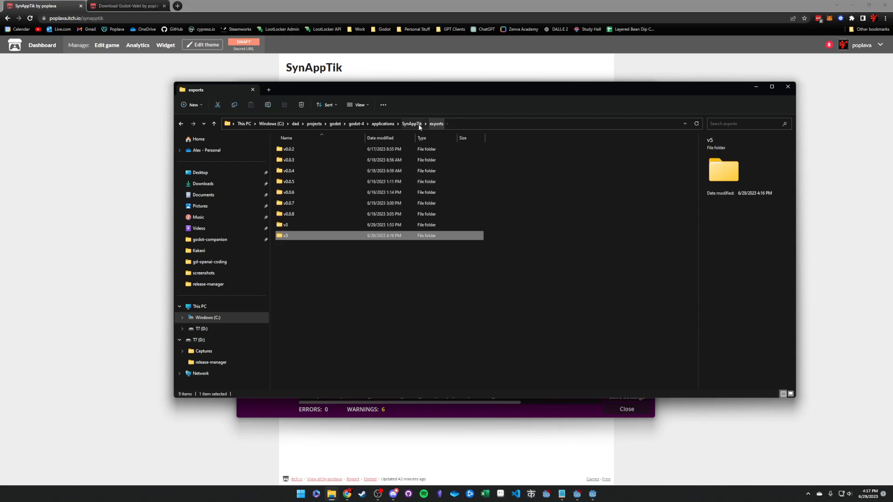
pyautogui.click(497, 408)
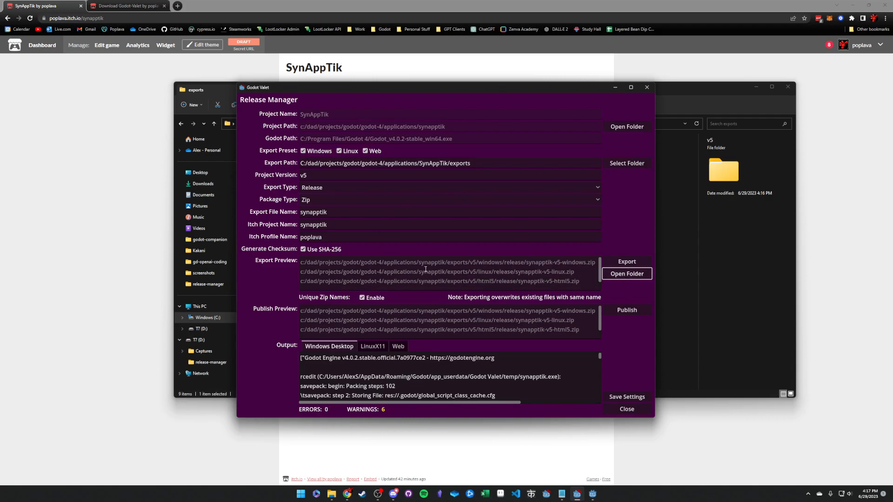
# Examine the version, platform and release parts of the zip paths in the export preview.
pyautogui.moveTo(461, 264); pyautogui.dragTo(587, 286)
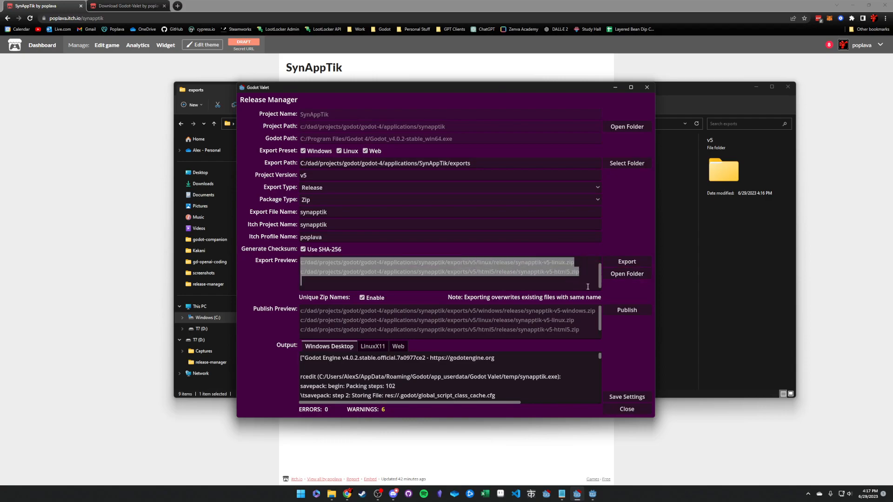
pyautogui.click(551, 277)
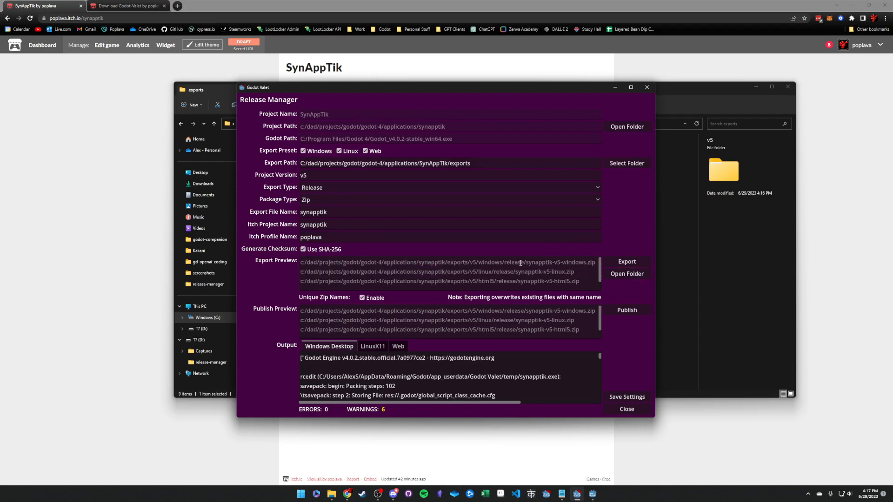
pyautogui.moveTo(521, 262); pyautogui.dragTo(572, 271)
pyautogui.click(556, 264)
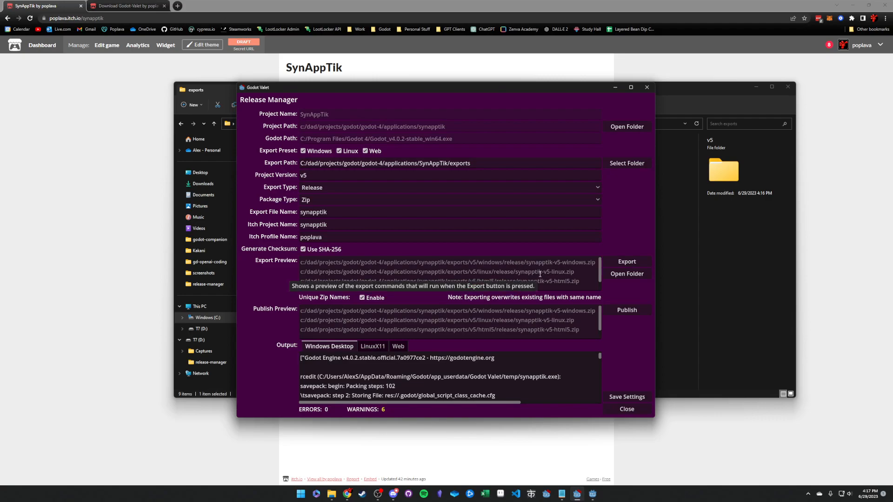
pyautogui.moveTo(585, 281); pyautogui.dragTo(282, 267)
pyautogui.click(417, 272)
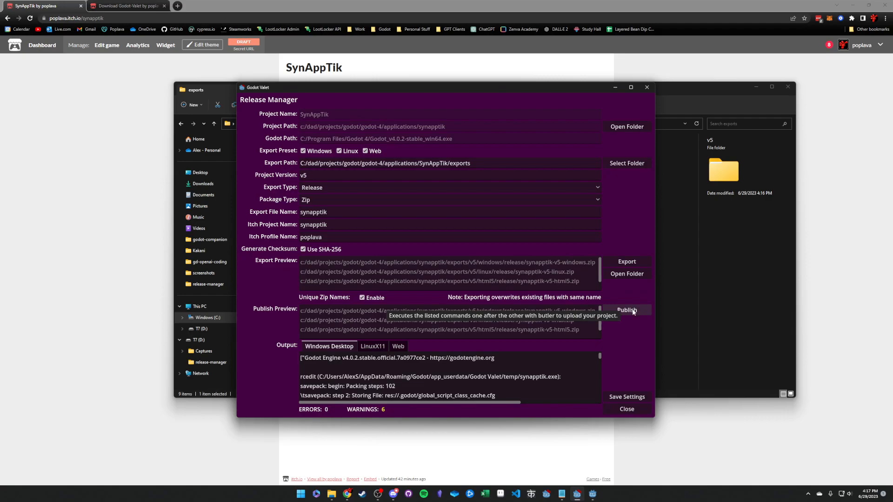
# Enlarge the Release Manager window and examine the warnings at the end of the Windows Desktop export output.
pyautogui.moveTo(425, 418); pyautogui.dragTo(428, 468)
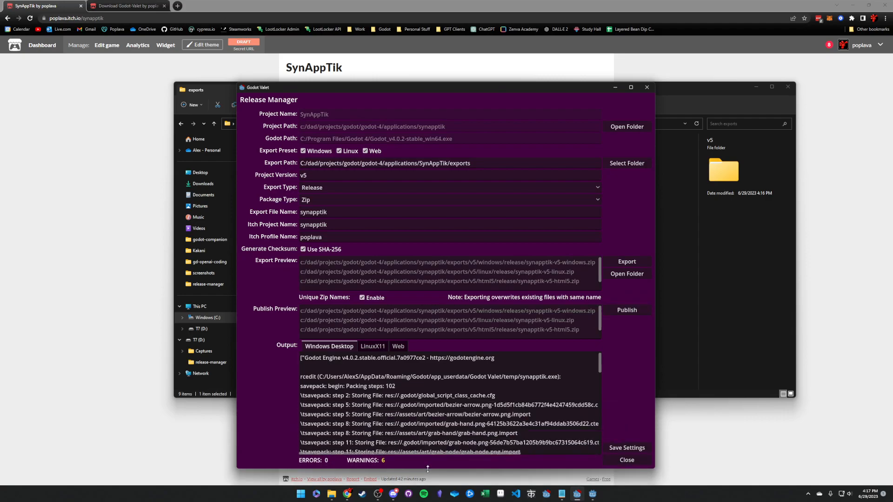
pyautogui.moveTo(414, 88); pyautogui.dragTo(404, 52)
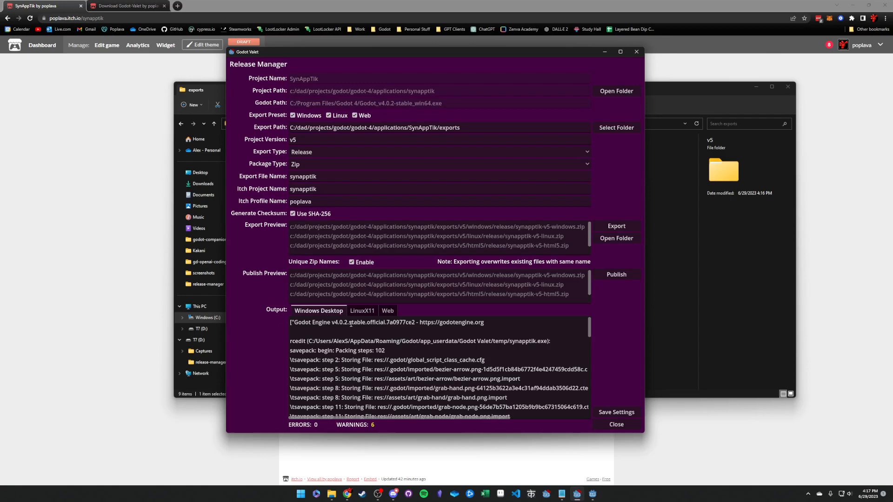
pyautogui.scroll(-20, 316, 355)
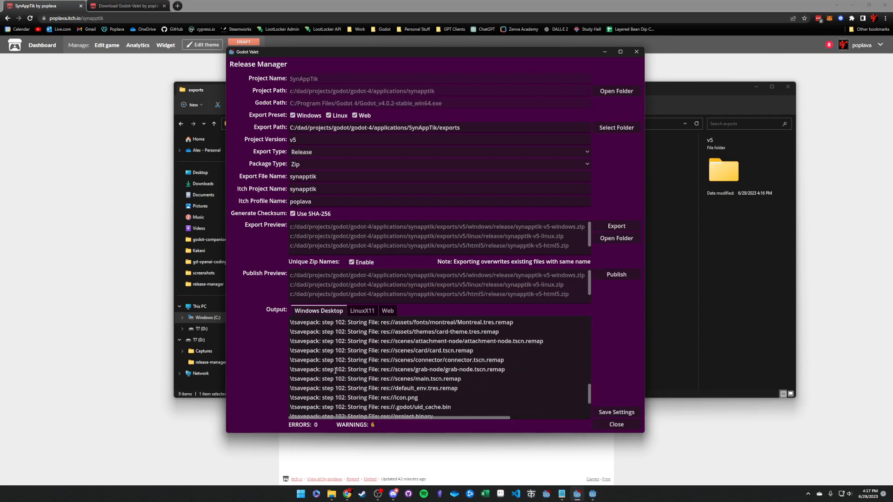
pyautogui.moveTo(305, 343); pyautogui.dragTo(395, 388)
pyautogui.click(399, 388)
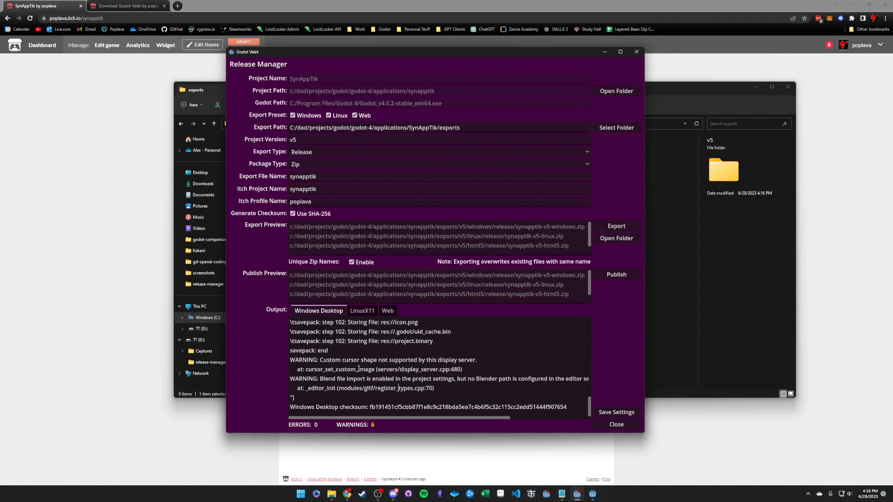
pyautogui.moveTo(303, 360); pyautogui.dragTo(355, 360)
pyautogui.click(308, 390)
pyautogui.click(355, 361)
pyautogui.moveTo(317, 388); pyautogui.dragTo(299, 361)
pyautogui.click(343, 354)
# Examine the warnings and the SHA-256 checksum at the end of the Linux/X11 export output.
pyautogui.click(367, 312)
pyautogui.scroll(-15, 344, 367)
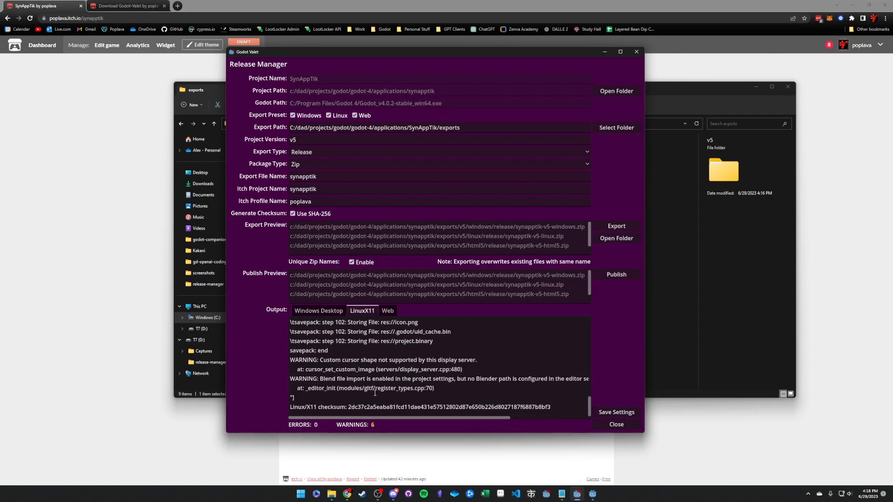
pyautogui.moveTo(355, 398); pyautogui.dragTo(297, 369)
pyautogui.click(379, 361)
pyautogui.moveTo(348, 408); pyautogui.dragTo(556, 407)
pyautogui.click(551, 408)
pyautogui.moveTo(348, 407); pyautogui.dragTo(552, 407)
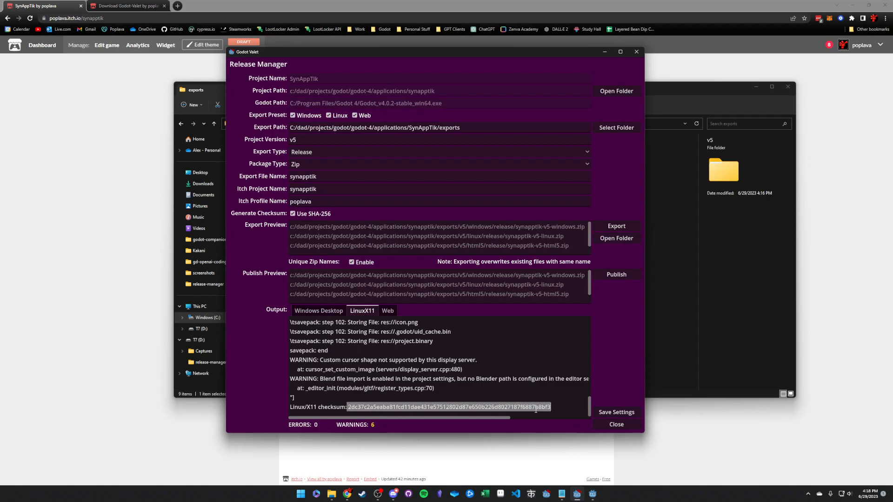
pyautogui.click(456, 407)
pyautogui.doubleClick(478, 406)
# Look through the Web export output and return to the Windows Desktop output.
pyautogui.click(388, 311)
pyautogui.scroll(-10, 382, 362)
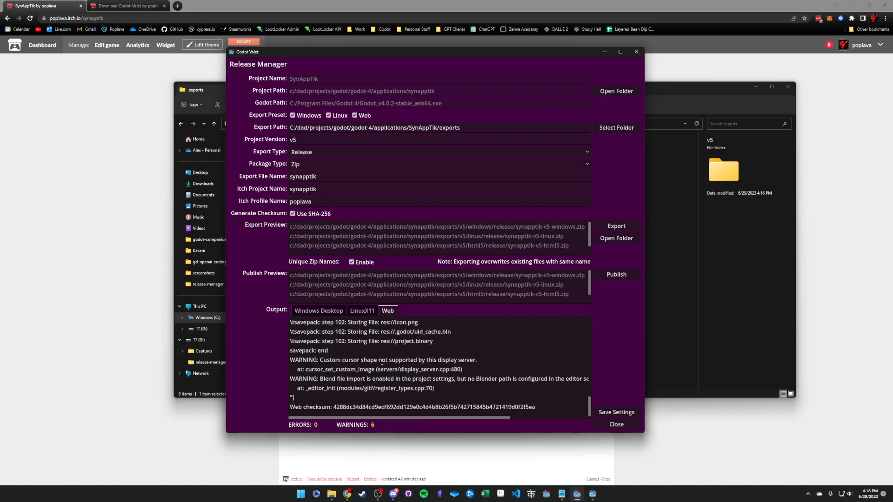
pyautogui.scroll(3, 378, 372)
pyautogui.scroll(-4, 380, 378)
pyautogui.scroll(15, 380, 379)
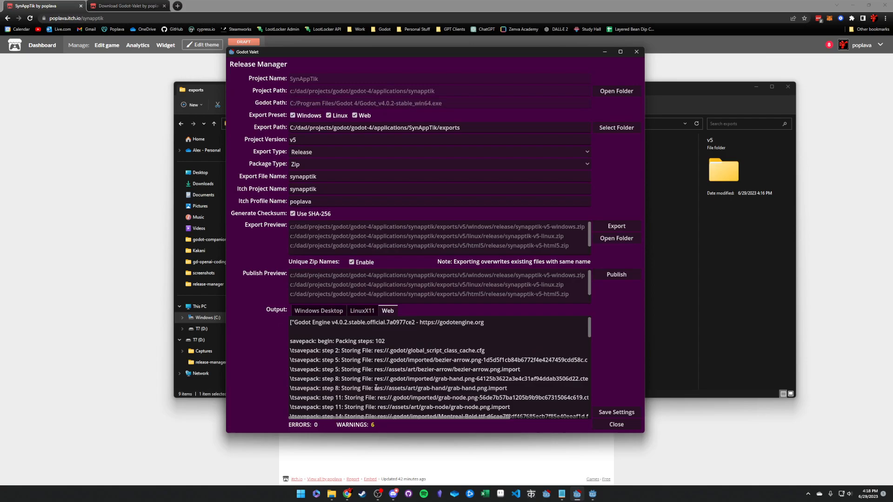
pyautogui.click(323, 312)
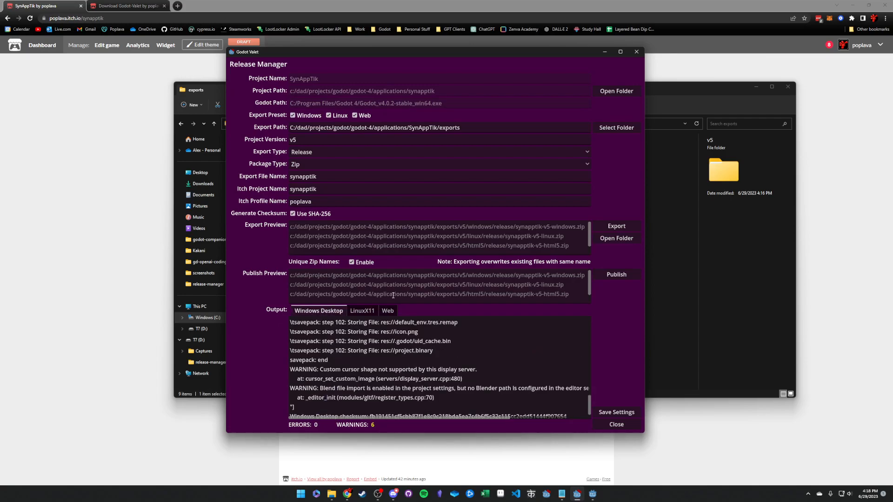
# Publish the v5 builds to itch.io and review the reused data and patch size in the Butler output for Windows.
pyautogui.click(609, 275)
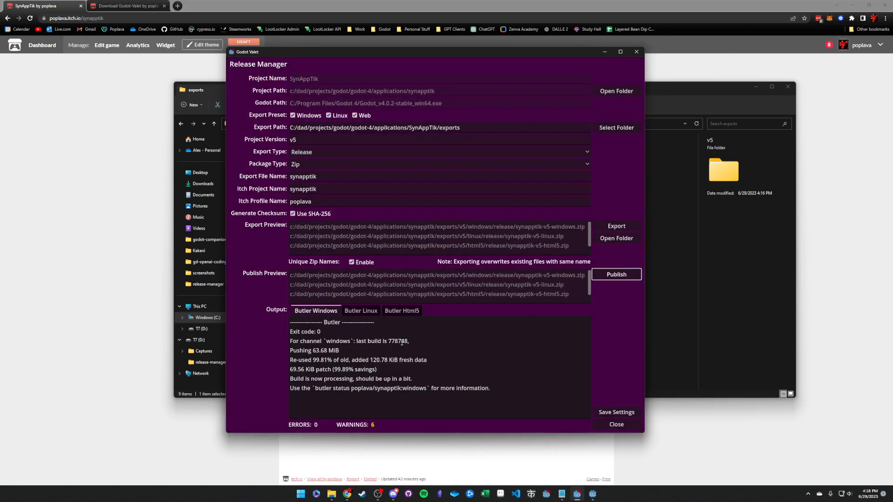
pyautogui.moveTo(299, 360); pyautogui.dragTo(448, 357)
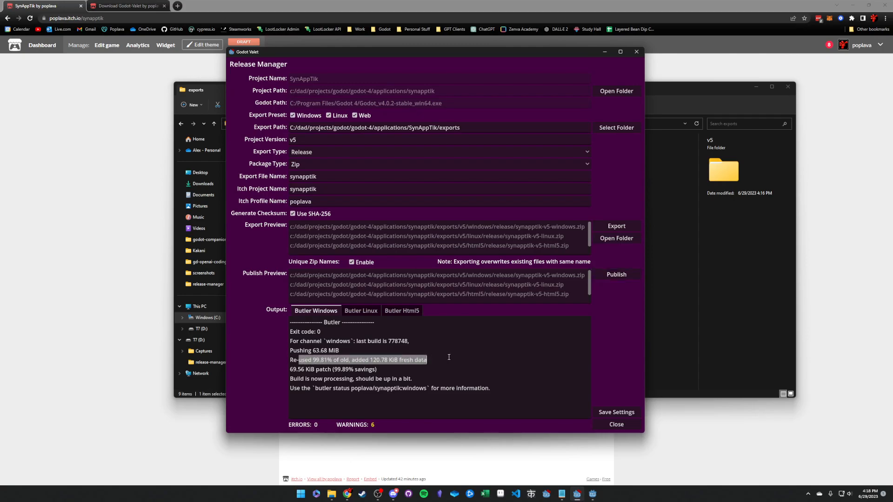
pyautogui.moveTo(302, 322); pyautogui.dragTo(425, 345)
pyautogui.click(359, 361)
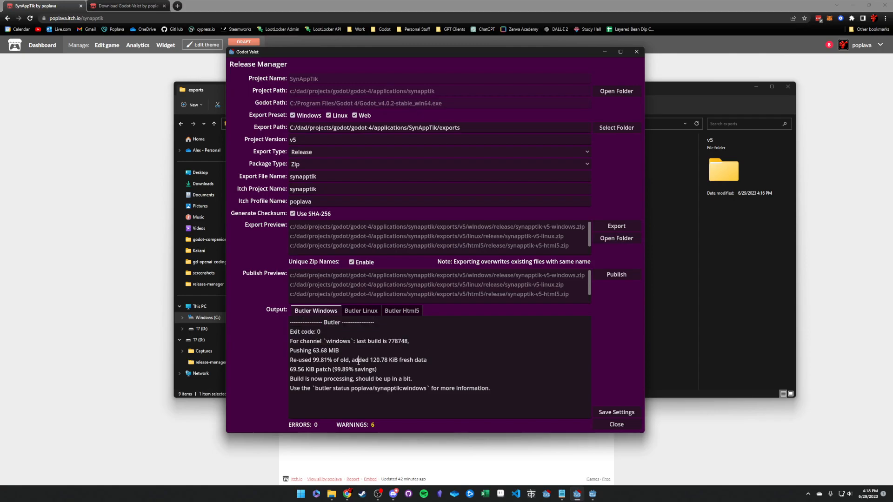
pyautogui.moveTo(313, 360); pyautogui.dragTo(381, 388)
# Review the Butler upload output for the Linux and Html5 channels.
pyautogui.click(363, 313)
pyautogui.moveTo(298, 342); pyautogui.dragTo(378, 371)
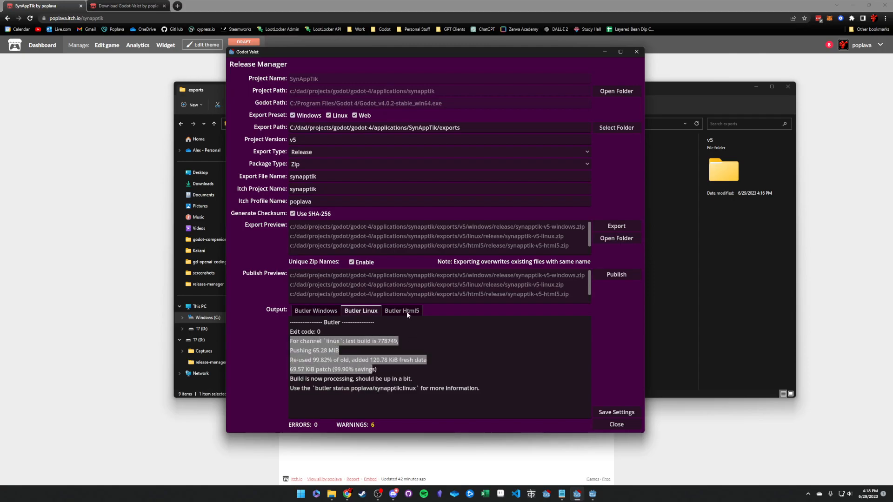
pyautogui.click(407, 314)
pyautogui.moveTo(312, 342); pyautogui.dragTo(346, 379)
pyautogui.click(324, 360)
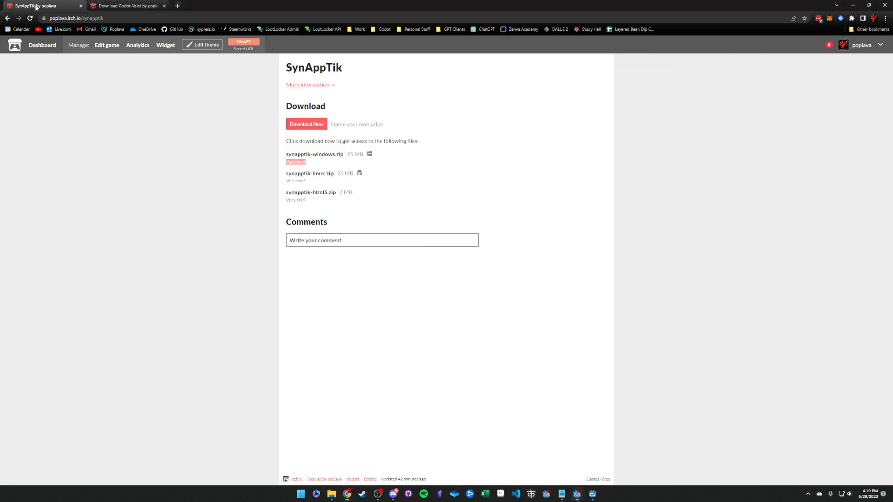
# Reload the SynAppTik page on itch.io and check the version of the download files.
pyautogui.click(101, 202)
pyautogui.press('F5')
pyautogui.moveTo(310, 164); pyautogui.dragTo(293, 162)
# Switch to the SynAppTik project in the Godot editor and delete the "# Comment2" line above _can_drop_data in card.gd.
pyautogui.click(577, 496)
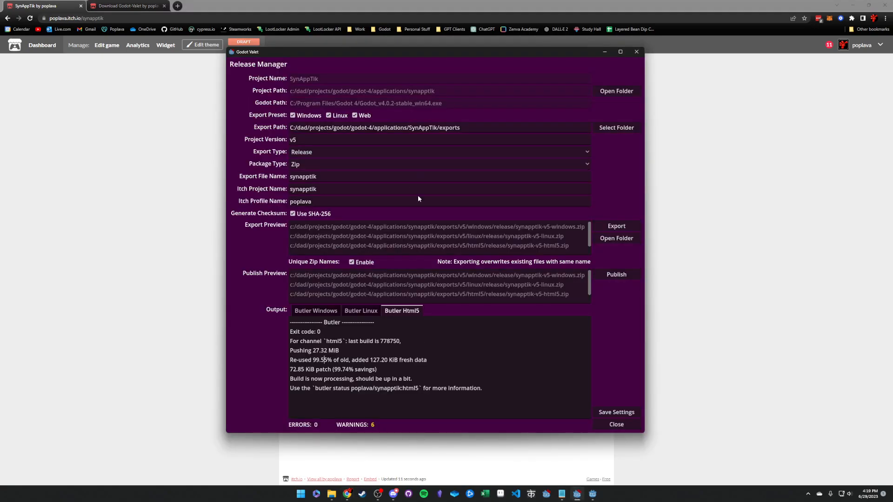
pyautogui.click(592, 495)
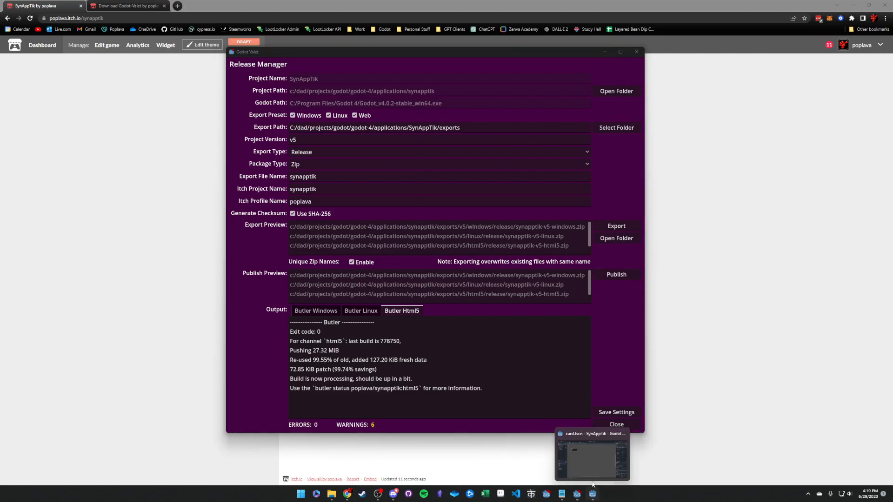
pyautogui.click(579, 460)
pyautogui.click(103, 53)
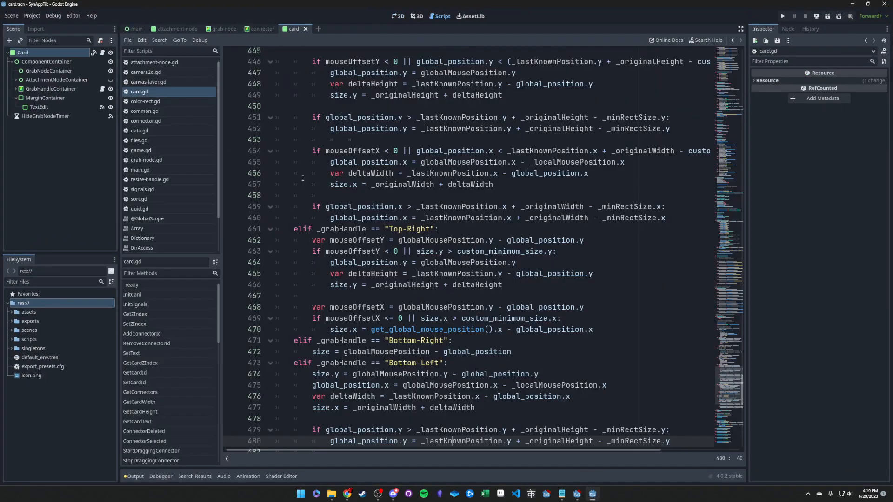
pyautogui.scroll(-5, 354, 334)
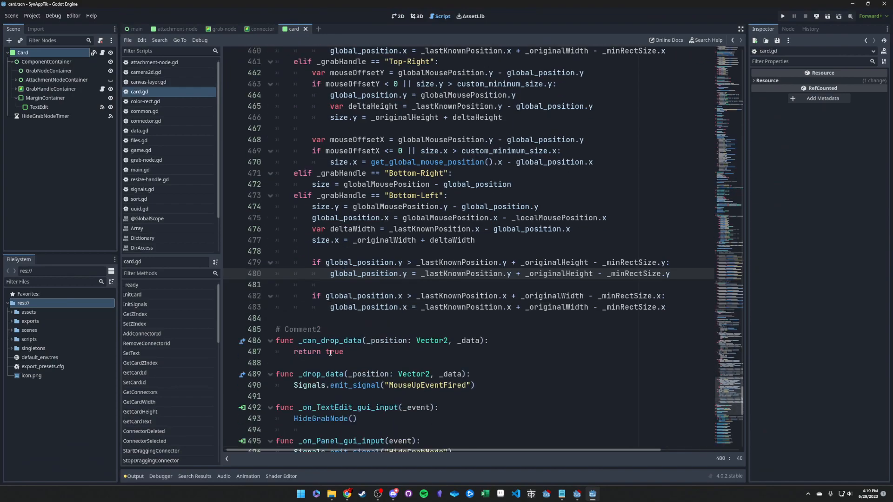
pyautogui.moveTo(336, 332); pyautogui.dragTo(334, 320)
pyautogui.hotkey('ctrl', 'x')
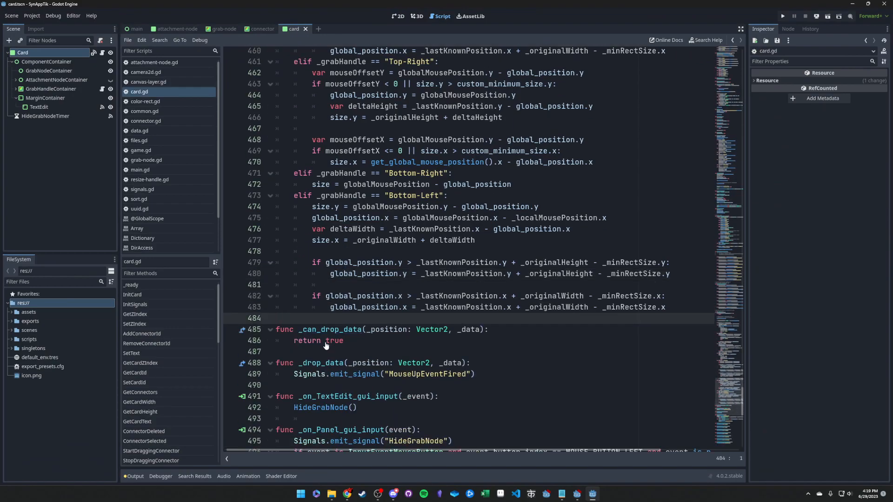
pyautogui.click(353, 295)
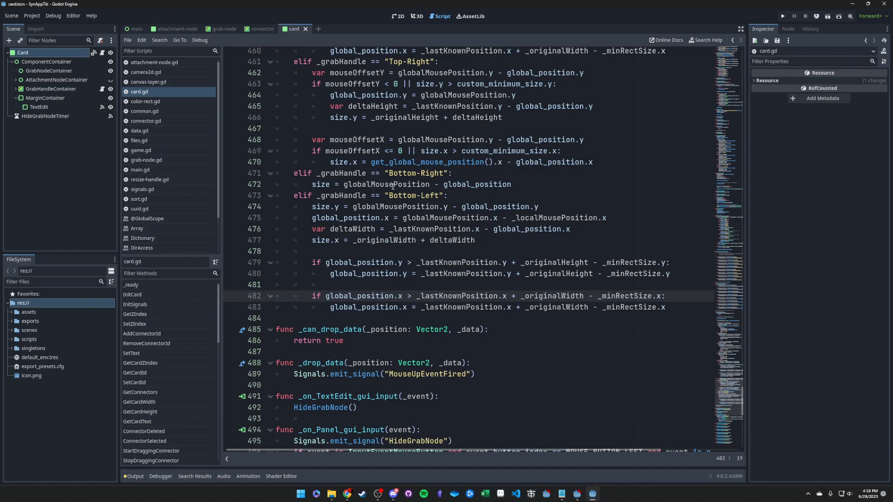
pyautogui.click(560, 126)
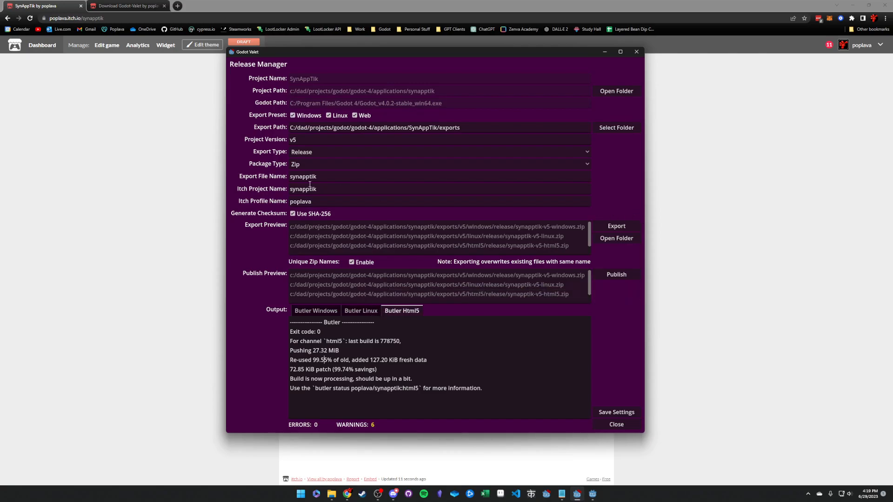
# Set the project version to v6, move the Release Manager off the itch.io file list, and check the version folder in the export preview.
pyautogui.moveTo(300, 140); pyautogui.dragTo(293, 140)
pyautogui.write('6')
pyautogui.moveTo(302, 56); pyautogui.dragTo(457, 59)
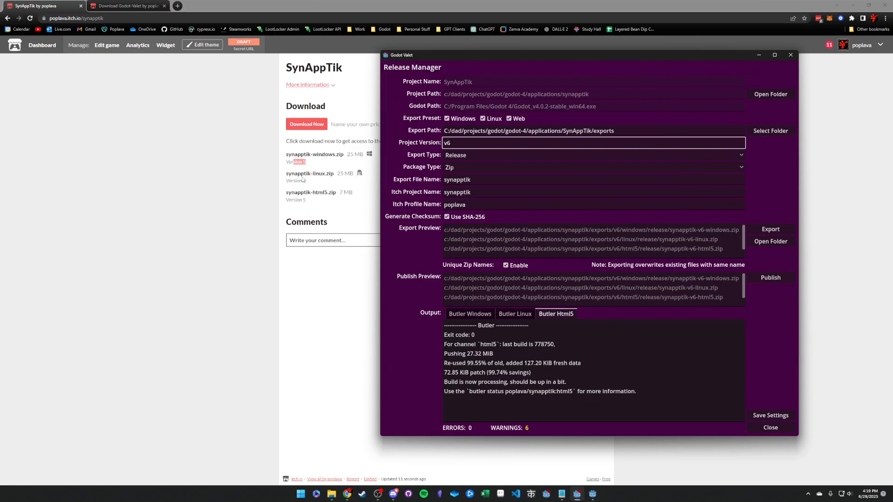
pyautogui.moveTo(455, 142); pyautogui.dragTo(433, 144)
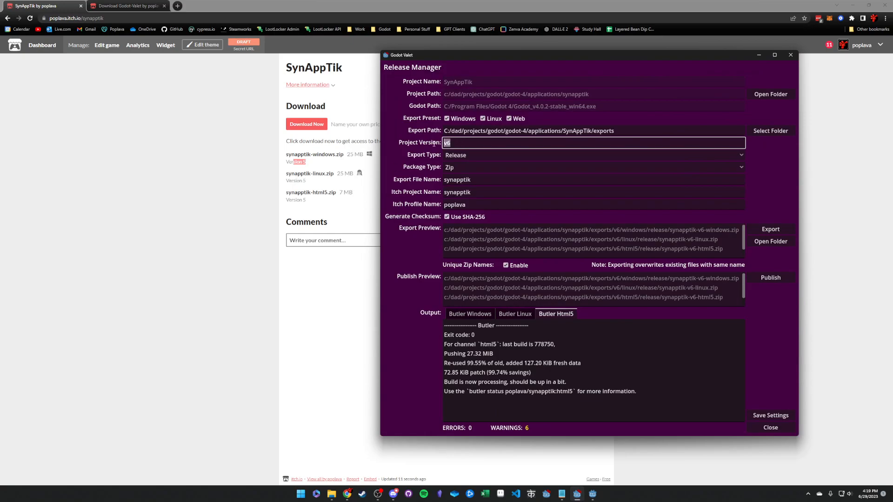
pyautogui.click(462, 143)
pyautogui.doubleClick(617, 230)
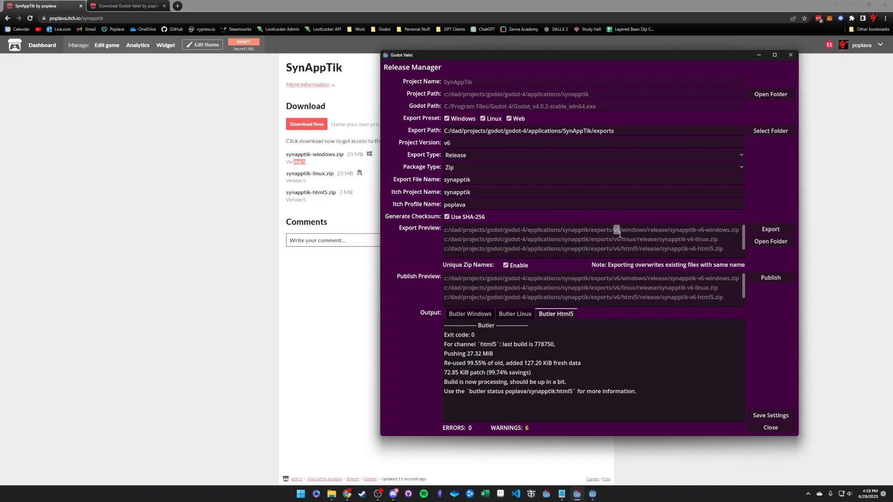
# Set the project version to v5 and export the Windows, Linux and Web builds again.
pyautogui.click(473, 143)
pyautogui.press('BackSpace')
pyautogui.write('5')
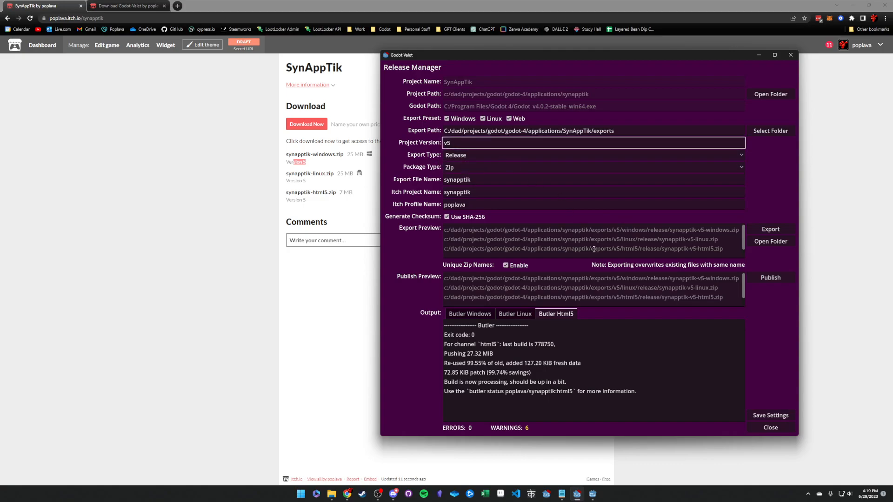
pyautogui.doubleClick(616, 229)
pyautogui.click(781, 233)
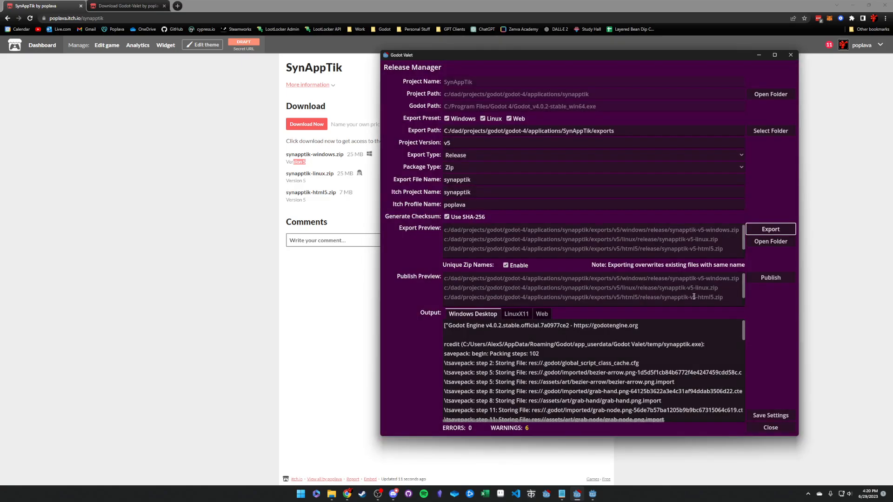
# Publish the re-exported builds to itch.io and reload the SynAppTik page to check the version of the download files.
pyautogui.click(766, 280)
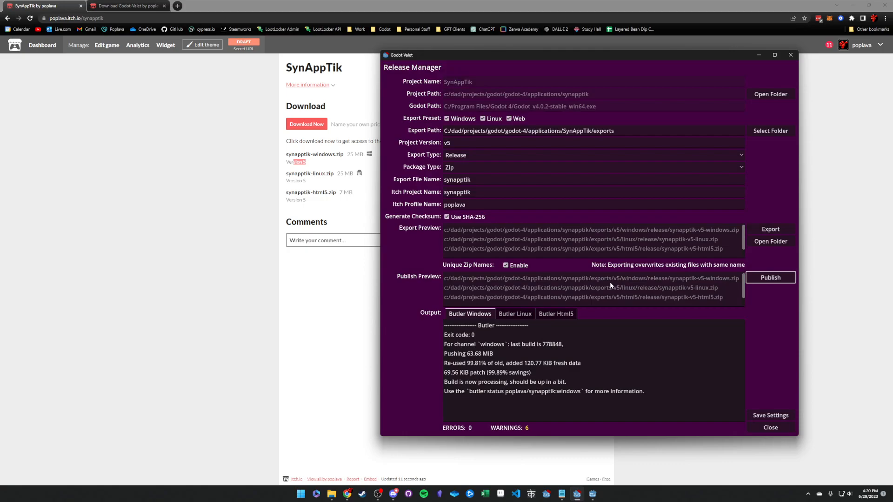
pyautogui.click(224, 223)
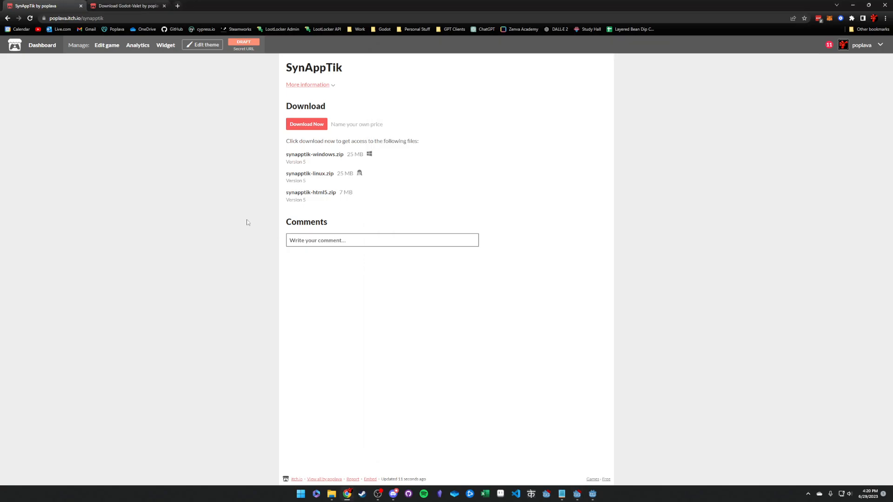
pyautogui.press('F5')
pyautogui.press('F5')
# Return to Godot Valet's Project Manager, reopen the release settings for SynAppTik to view them, and close them again.
pyautogui.click(578, 493)
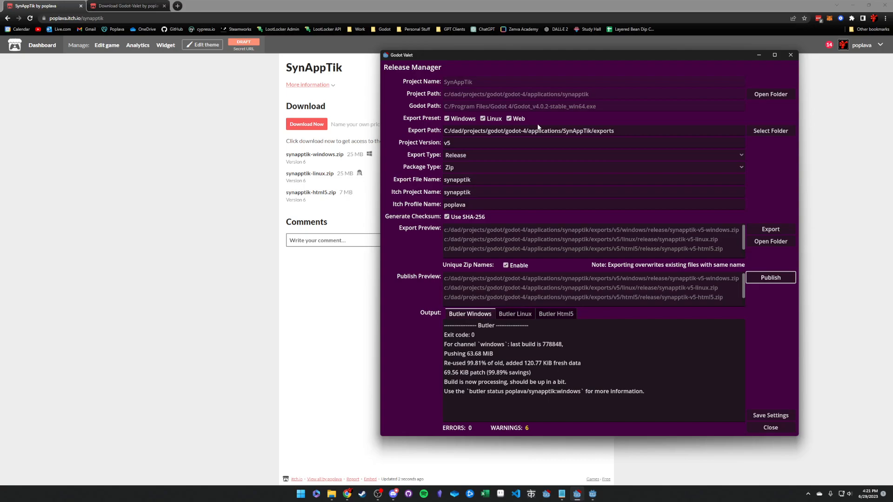
pyautogui.click(767, 428)
pyautogui.click(560, 193)
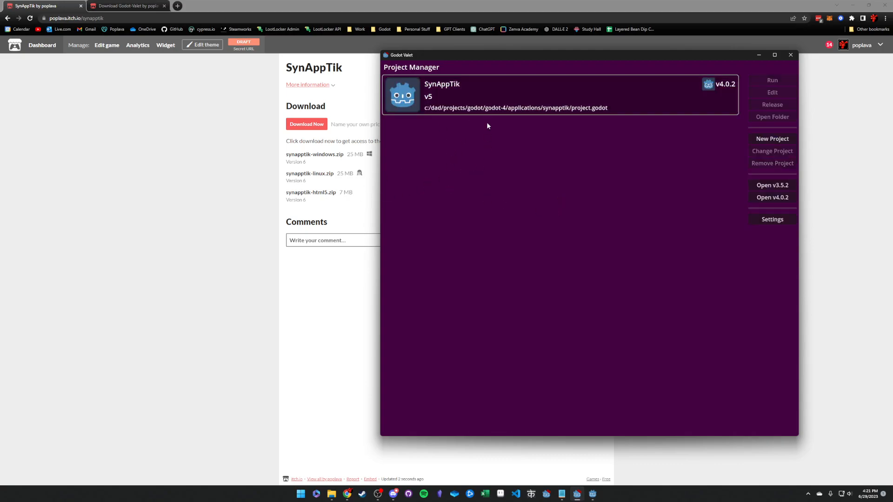
pyautogui.click(752, 104)
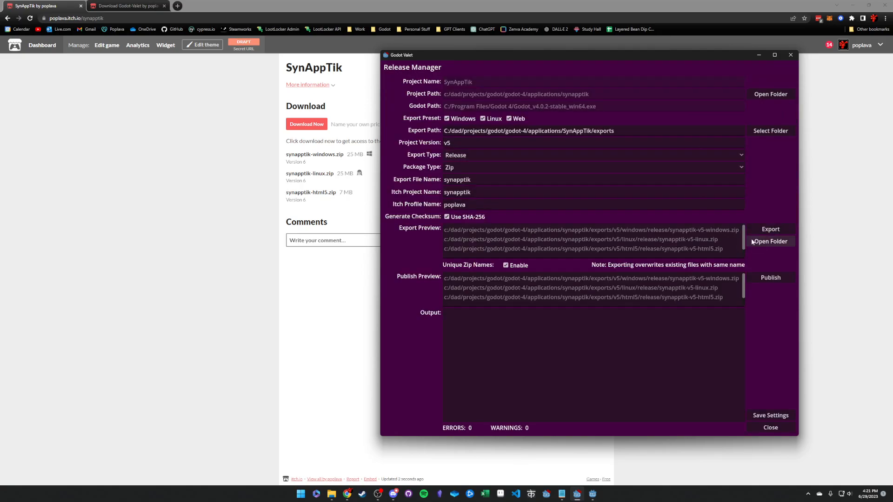
pyautogui.click(754, 427)
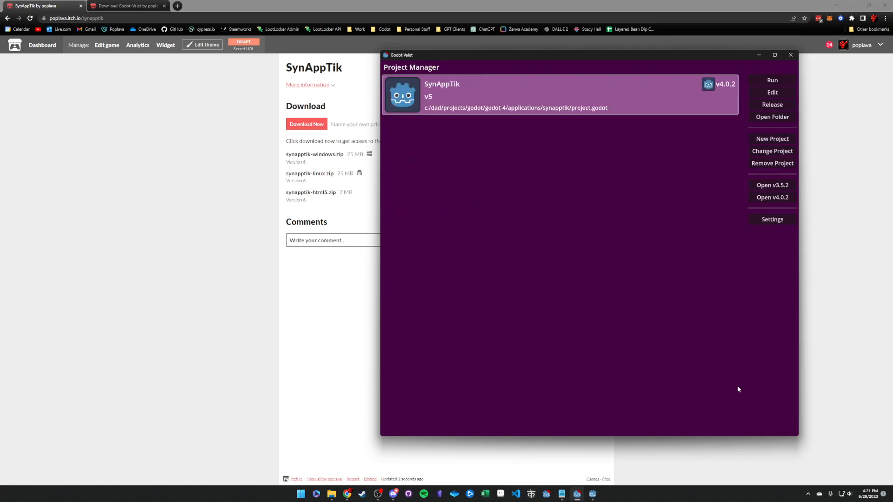